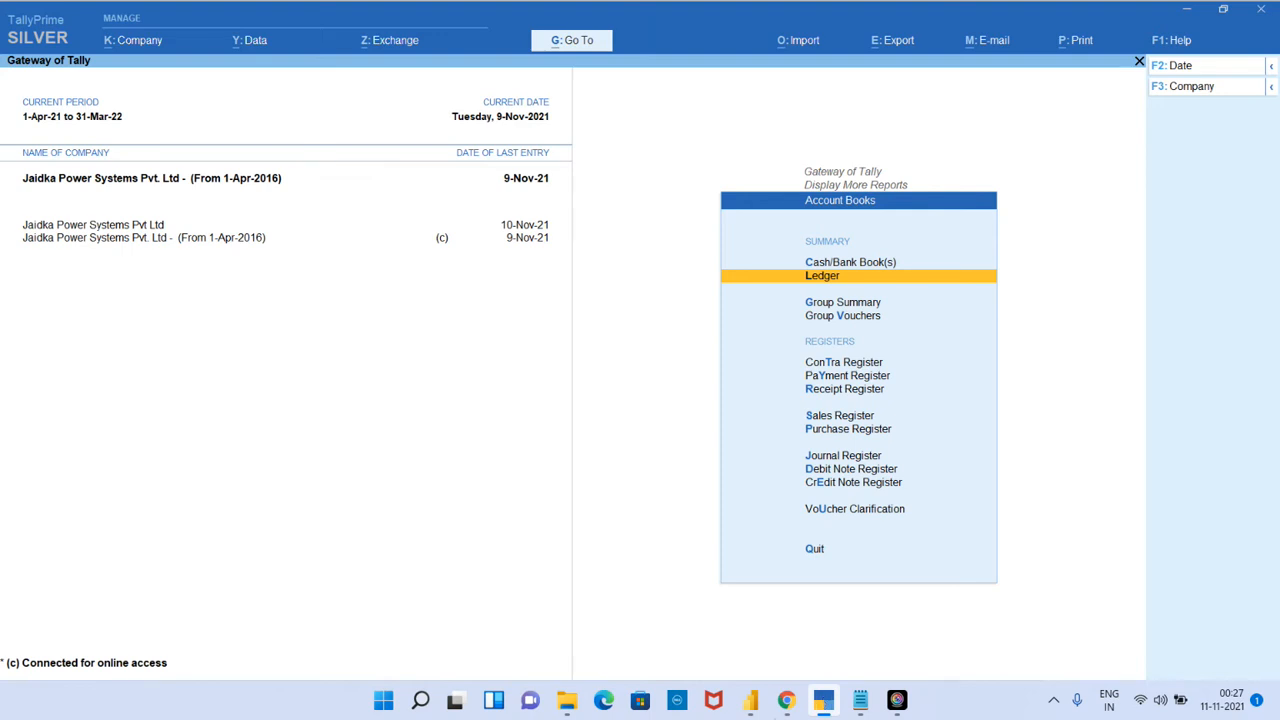
Step: Compare the open TallyPrime window with the SalesSummary report, ending on the report in Power BI Desktop
mouse_move(765, 705)
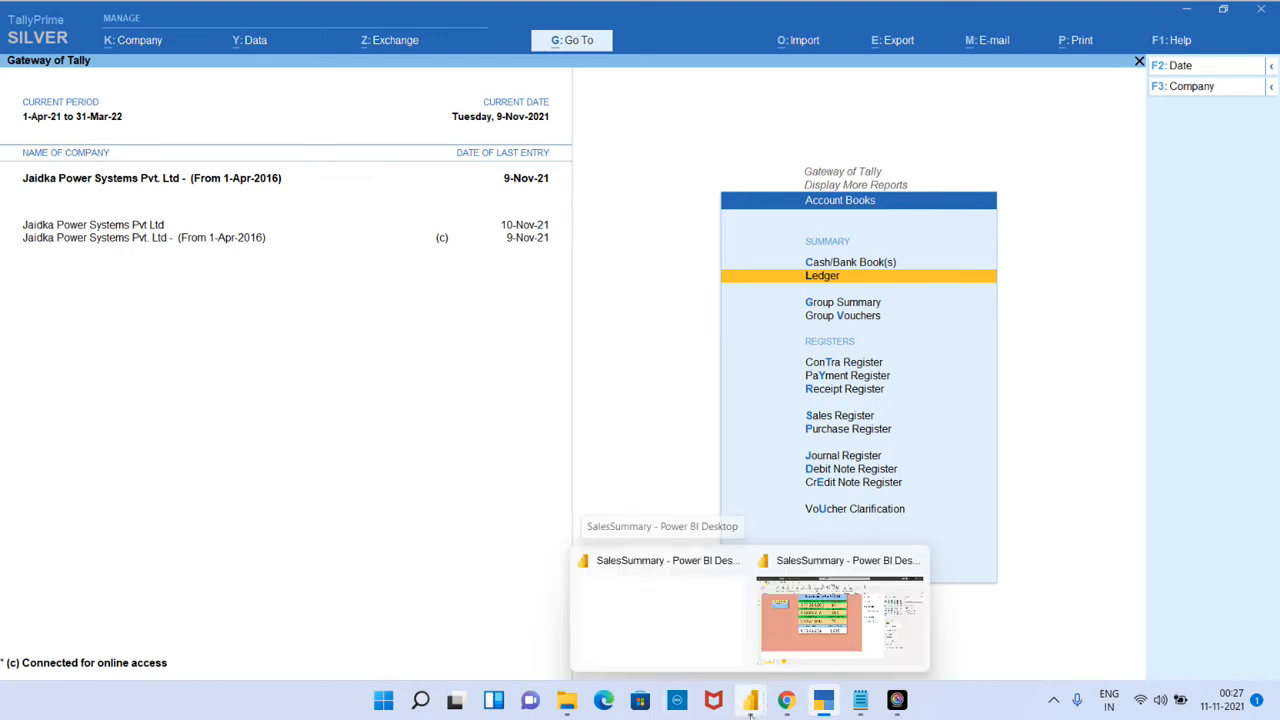
click(801, 661)
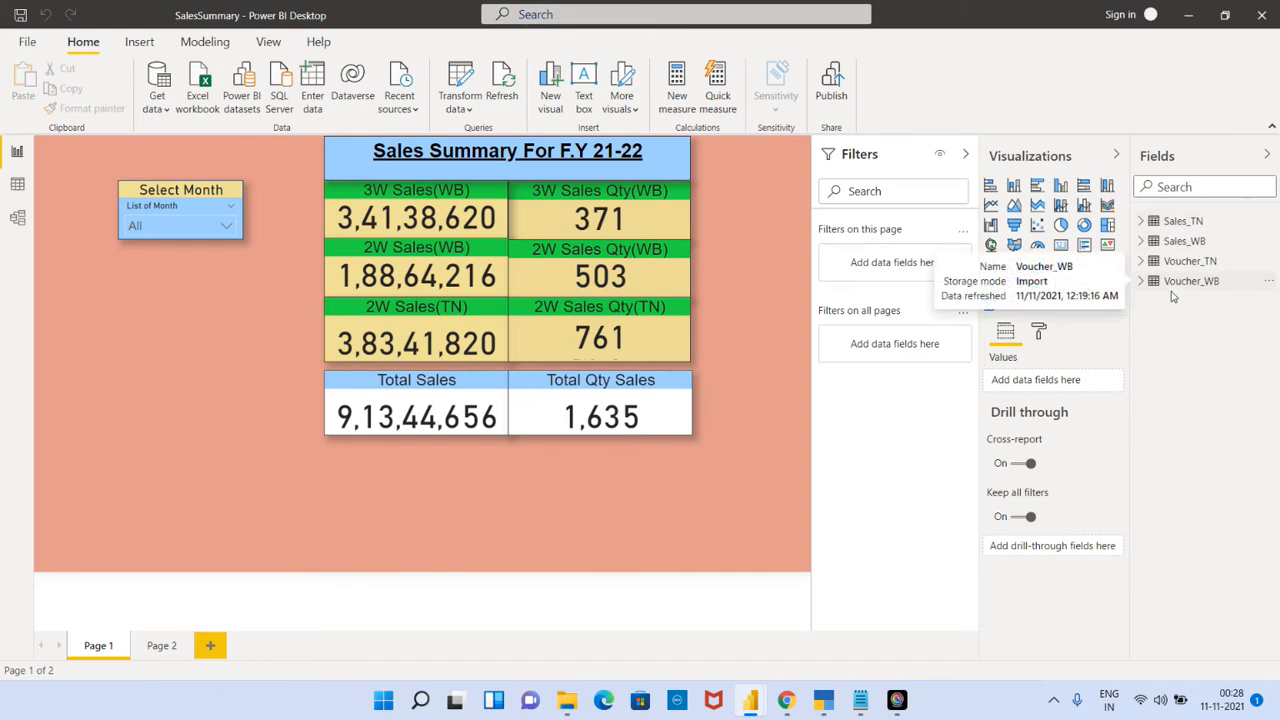
mouse_move(823, 700)
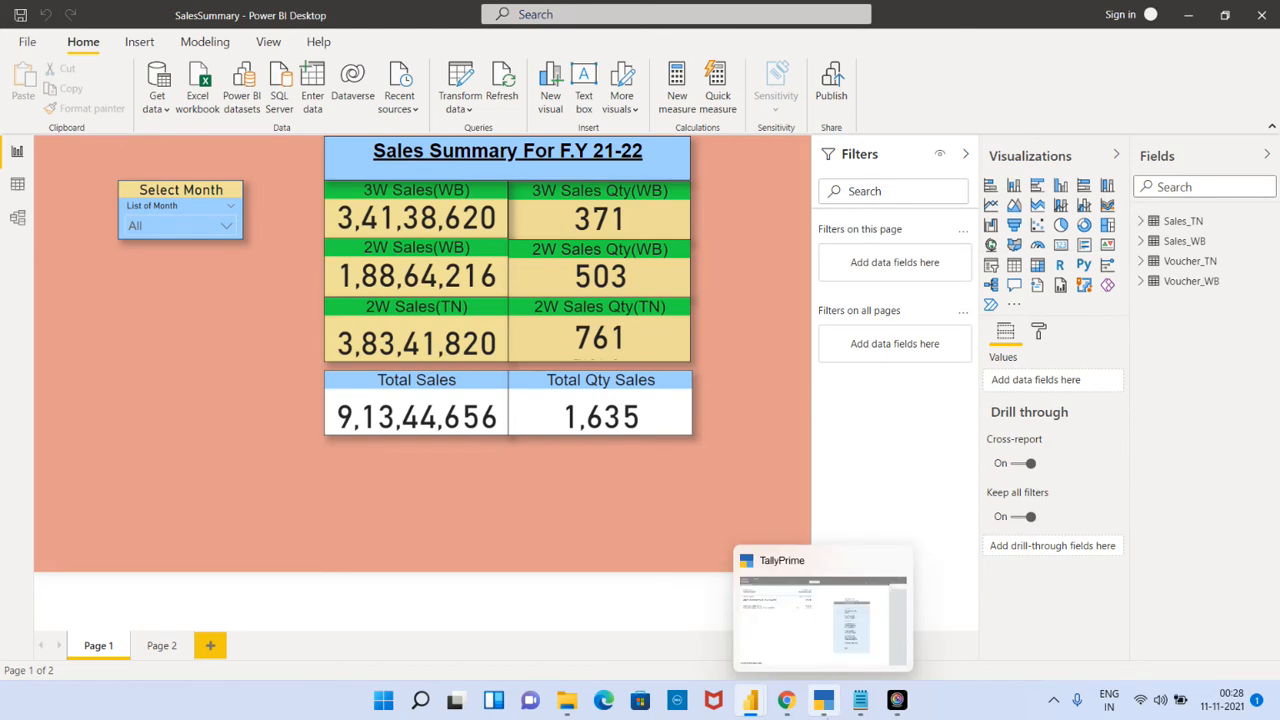
click(823, 700)
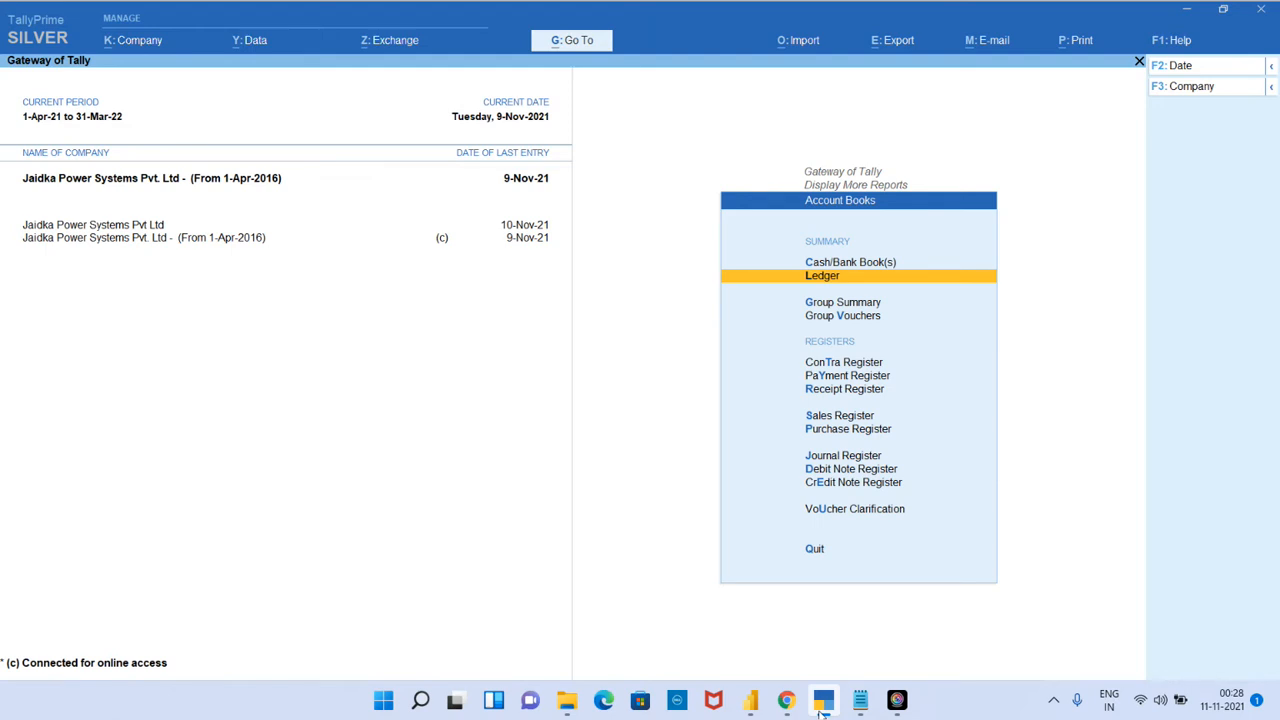
mouse_move(785, 706)
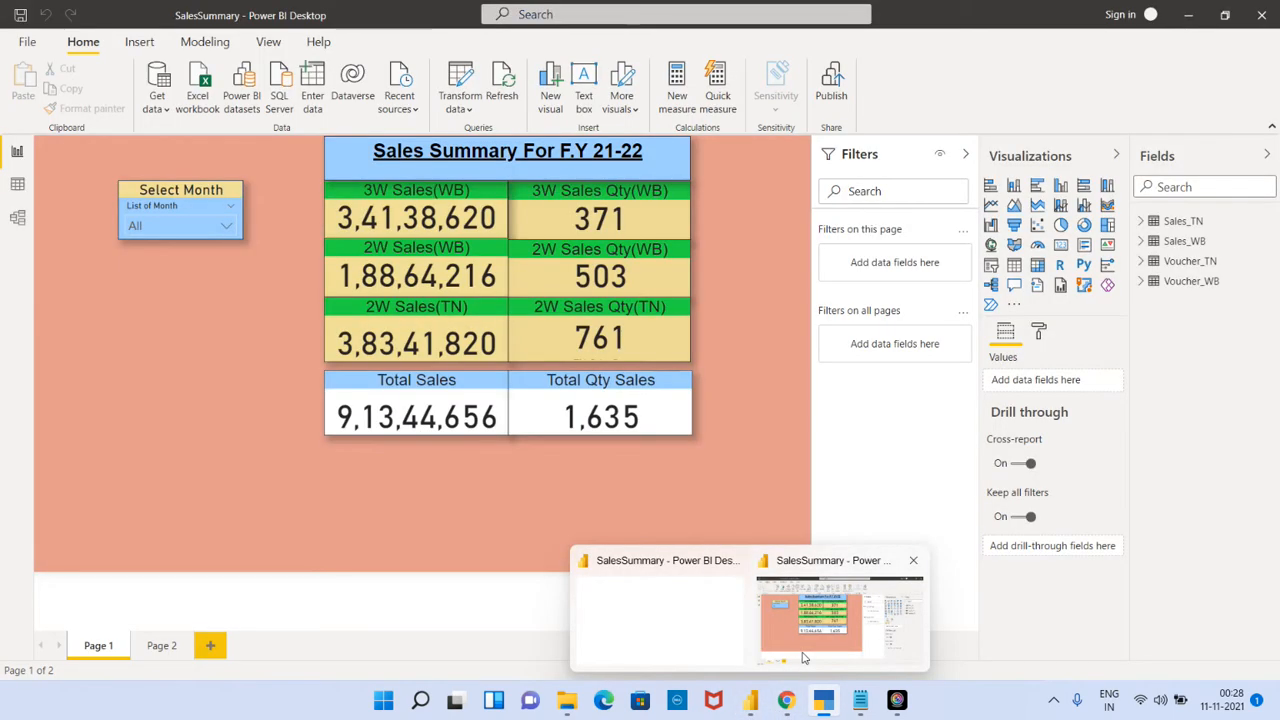
click(803, 657)
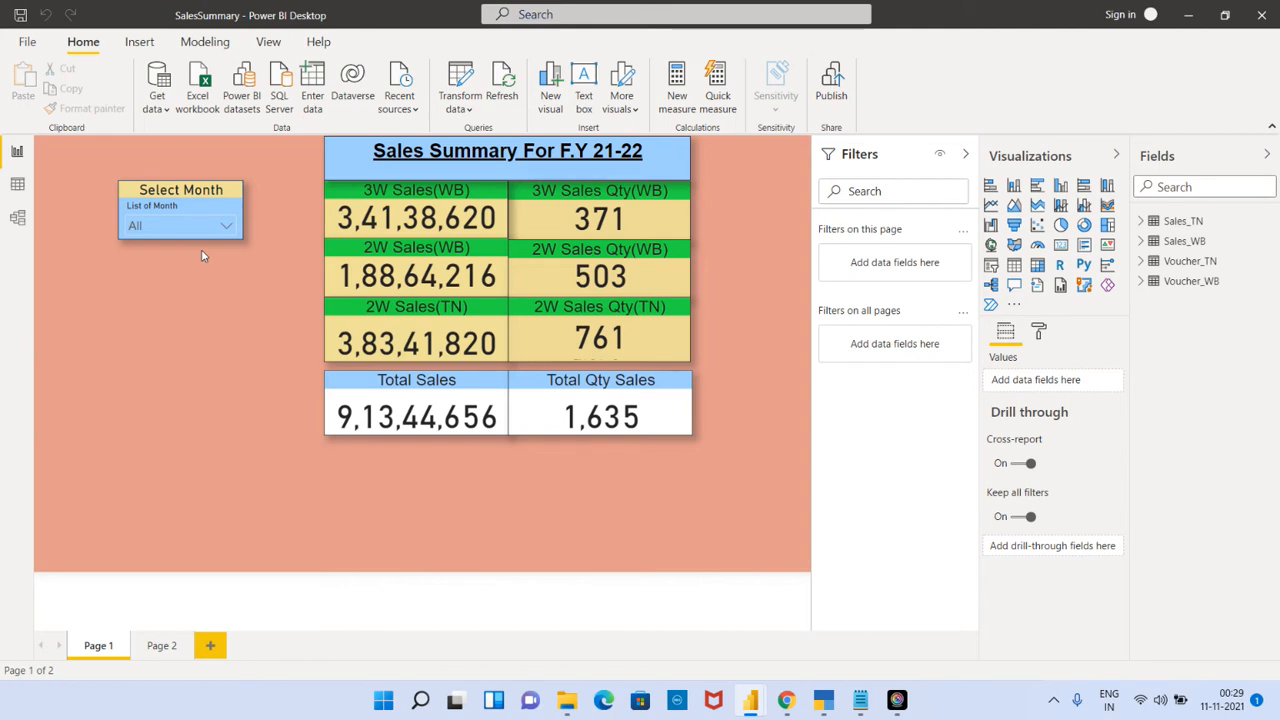
Step: Filter the sales summary by month, viewing August 2021 and September 2021 in turn
mouse_move(230, 236)
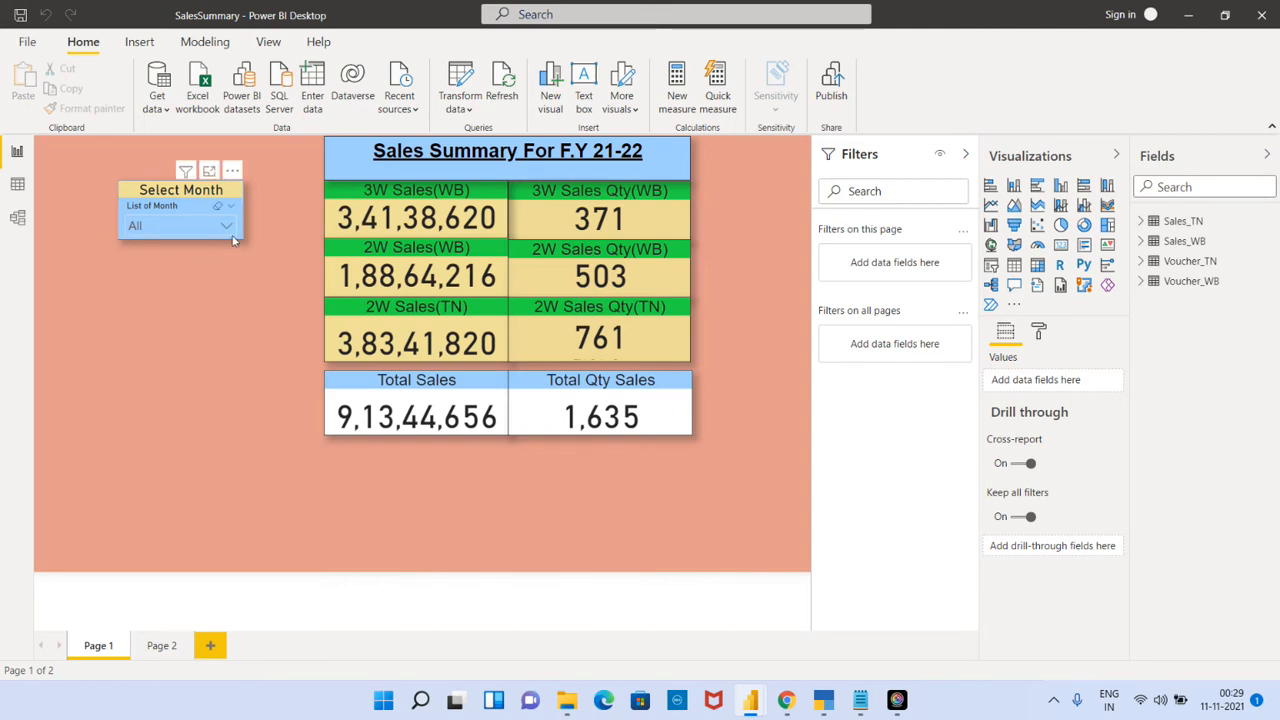
click(229, 232)
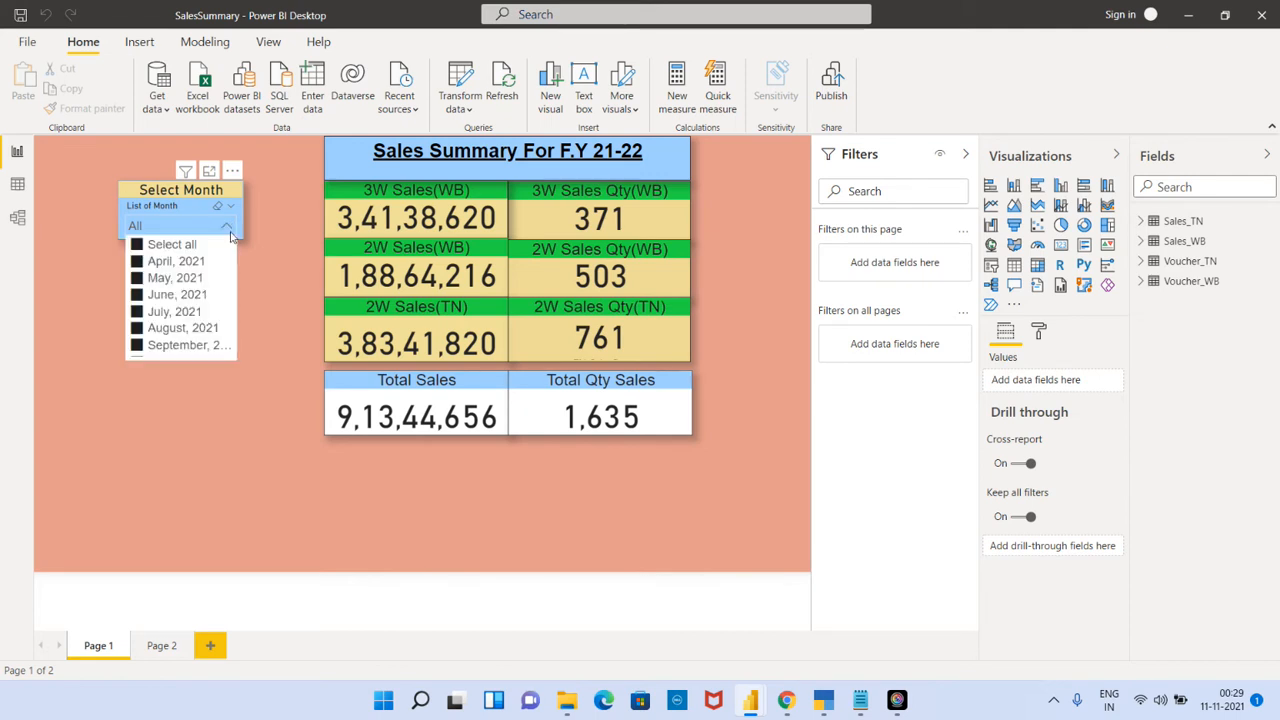
click(137, 245)
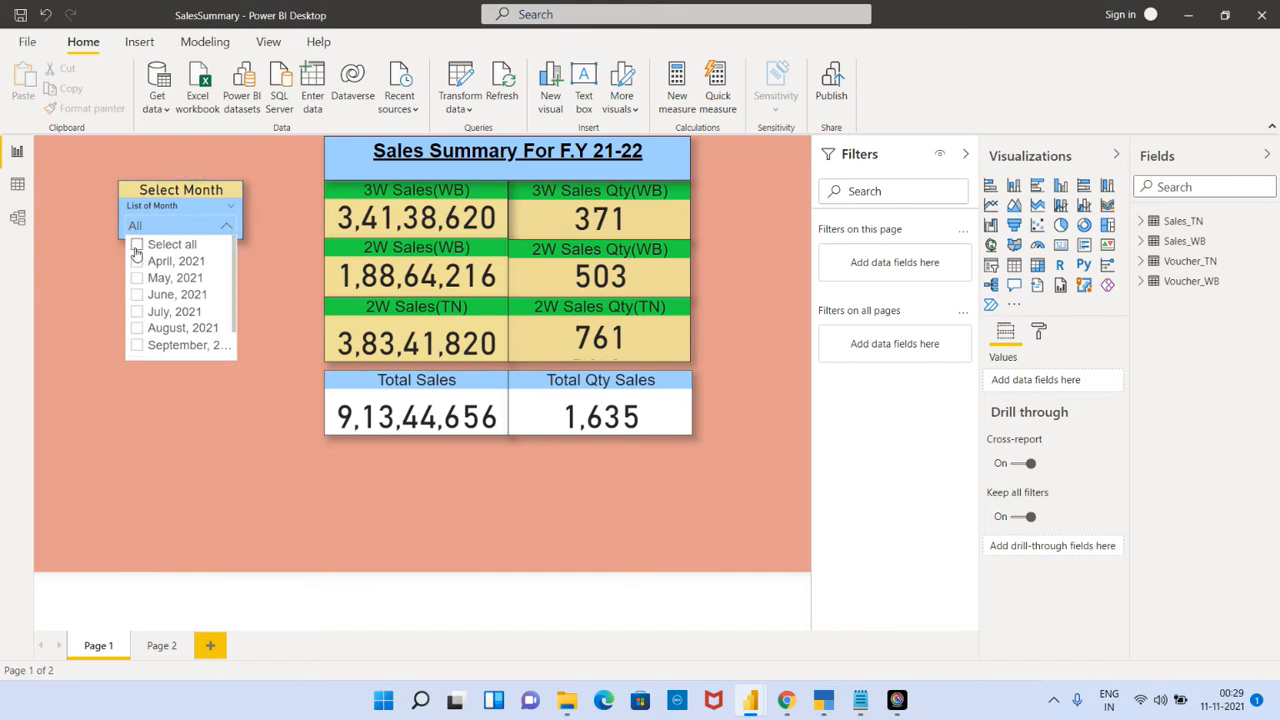
click(137, 330)
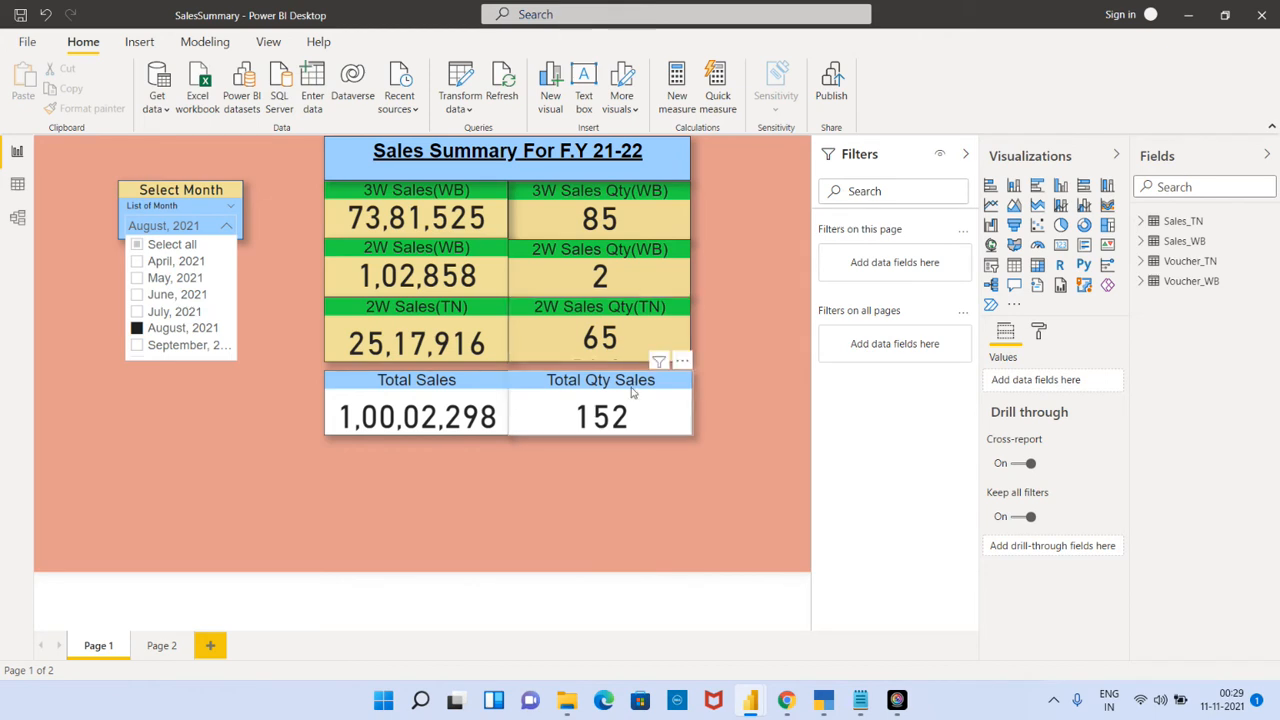
click(138, 346)
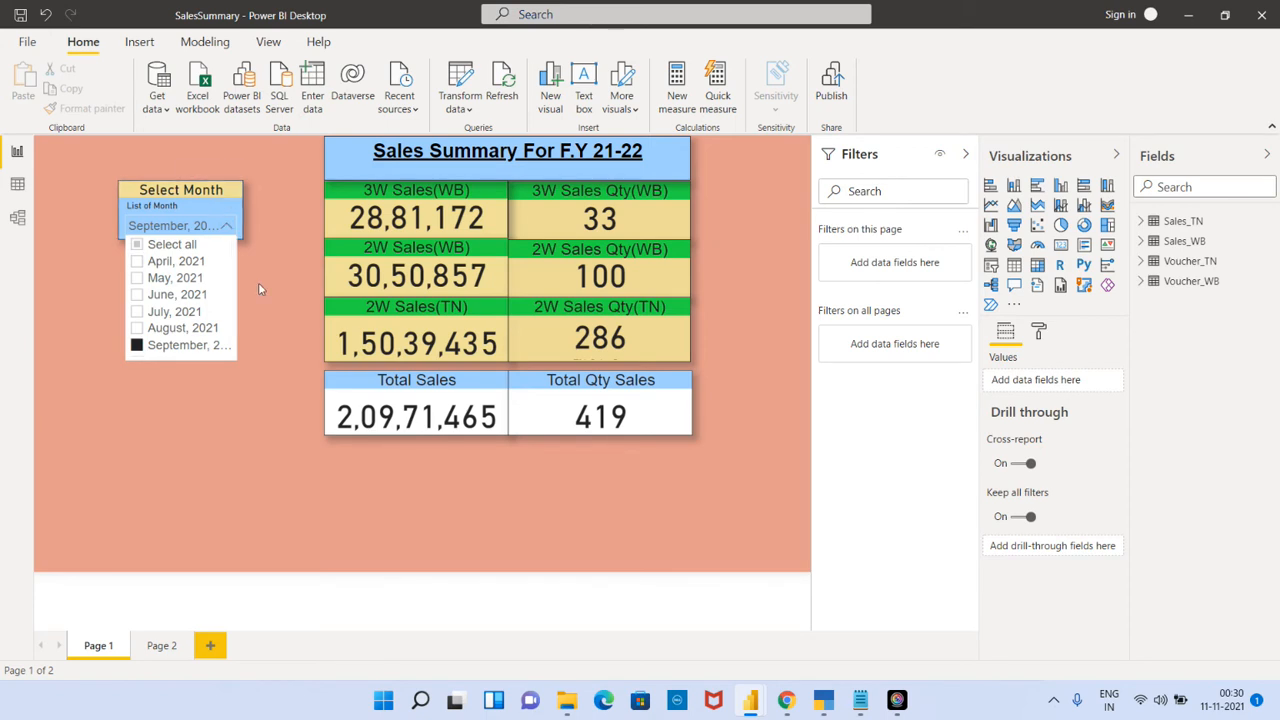
click(271, 370)
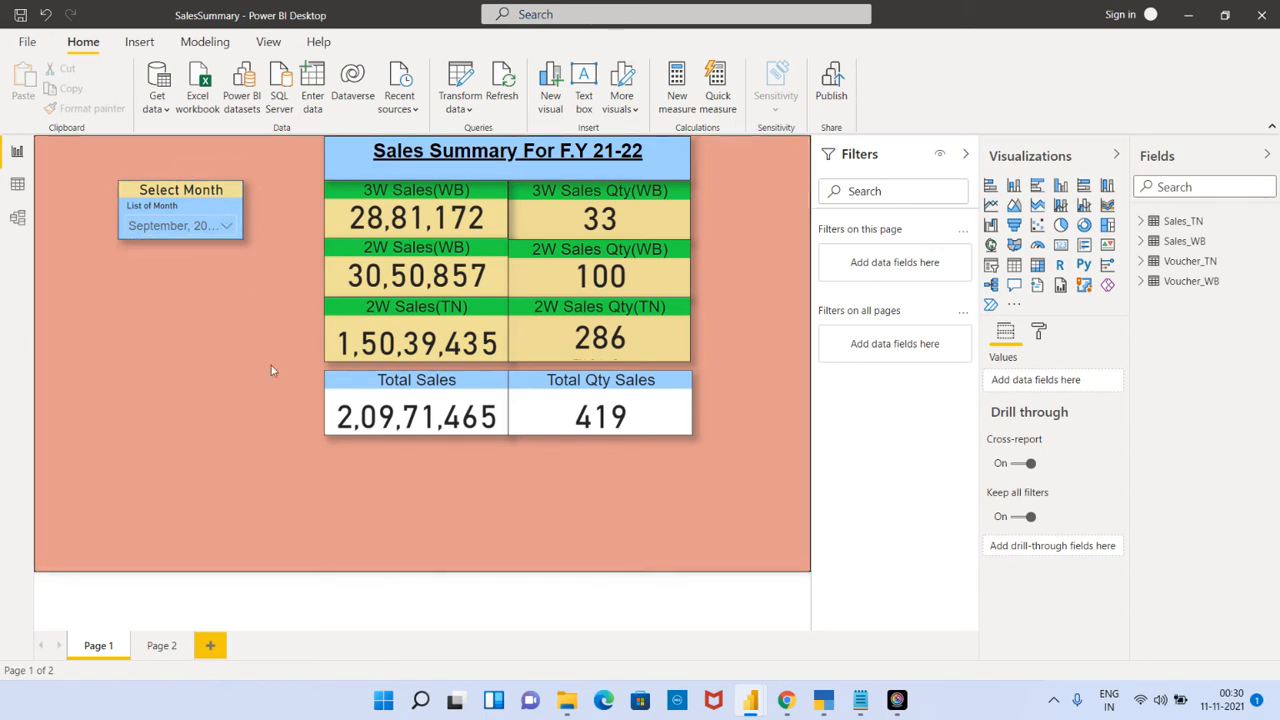
Step: Reset the month slicer to all months and review the Total Sales and Total Qty Sales cards
click(225, 229)
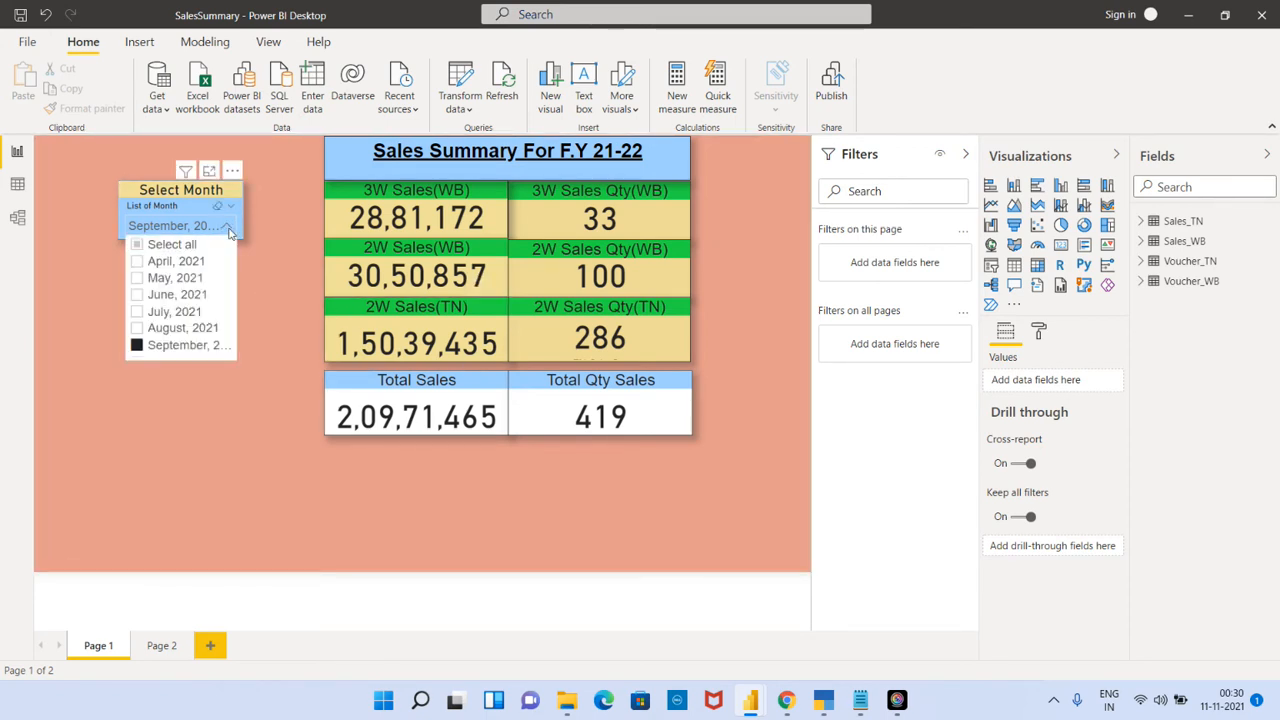
click(171, 250)
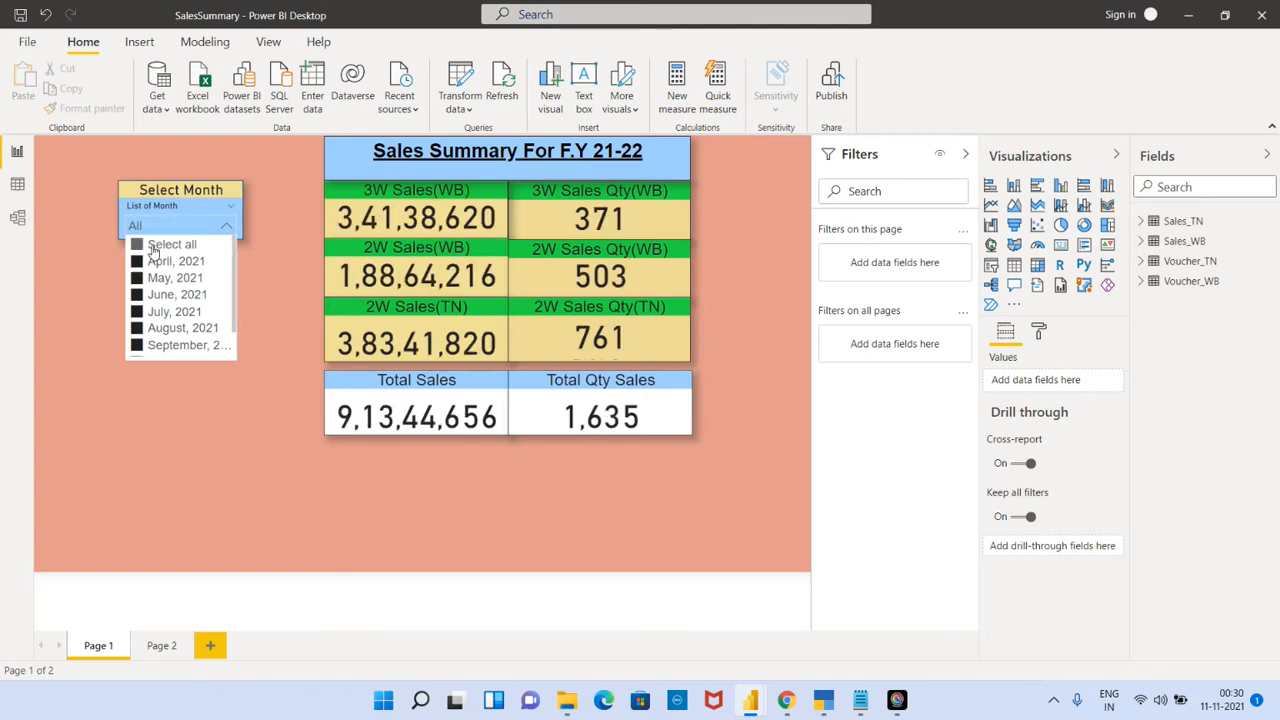
click(249, 474)
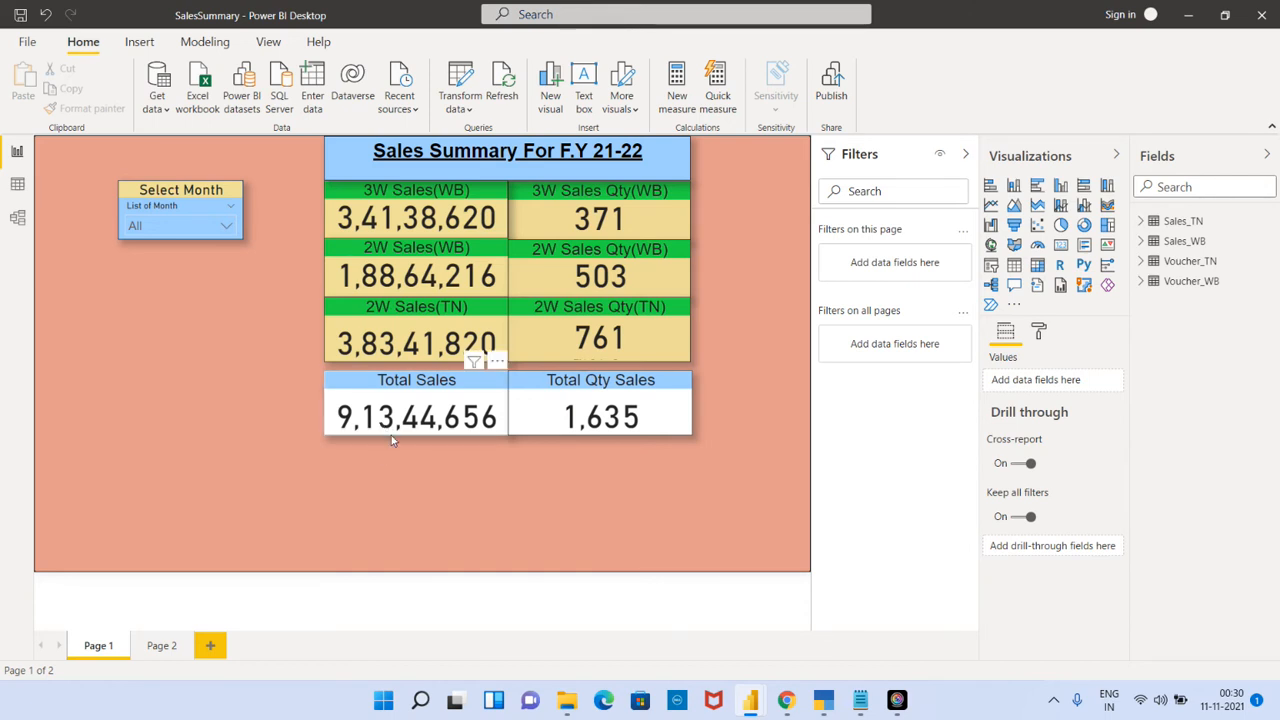
mouse_move(430, 436)
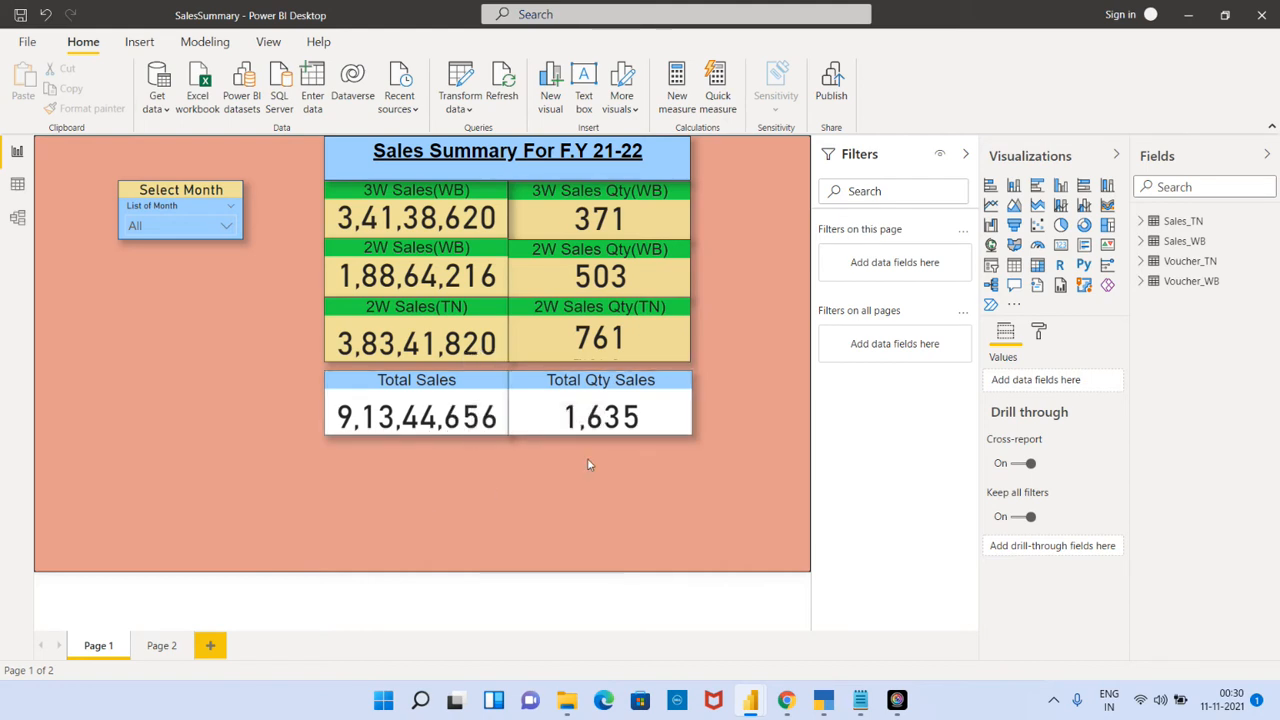
mouse_move(575, 438)
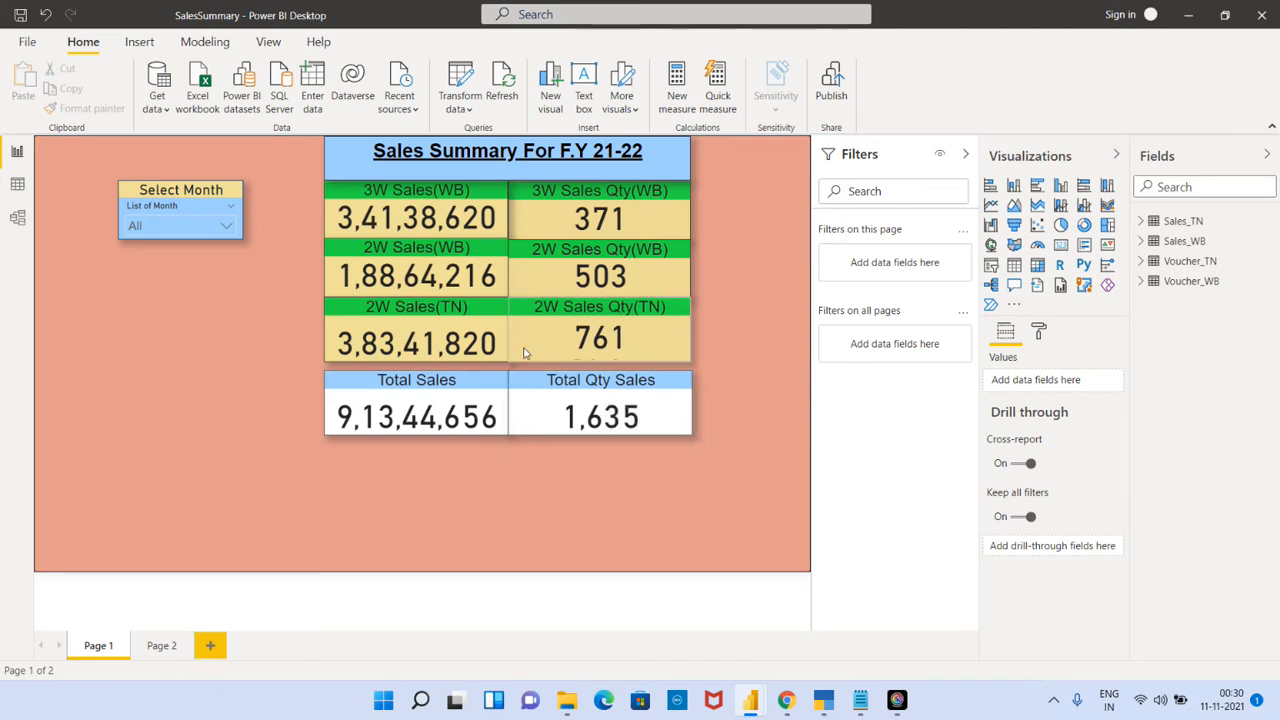
Step: Switch to TallyPrime, return to the Gateway of Tally and open a new EV Sales voucher
click(830, 703)
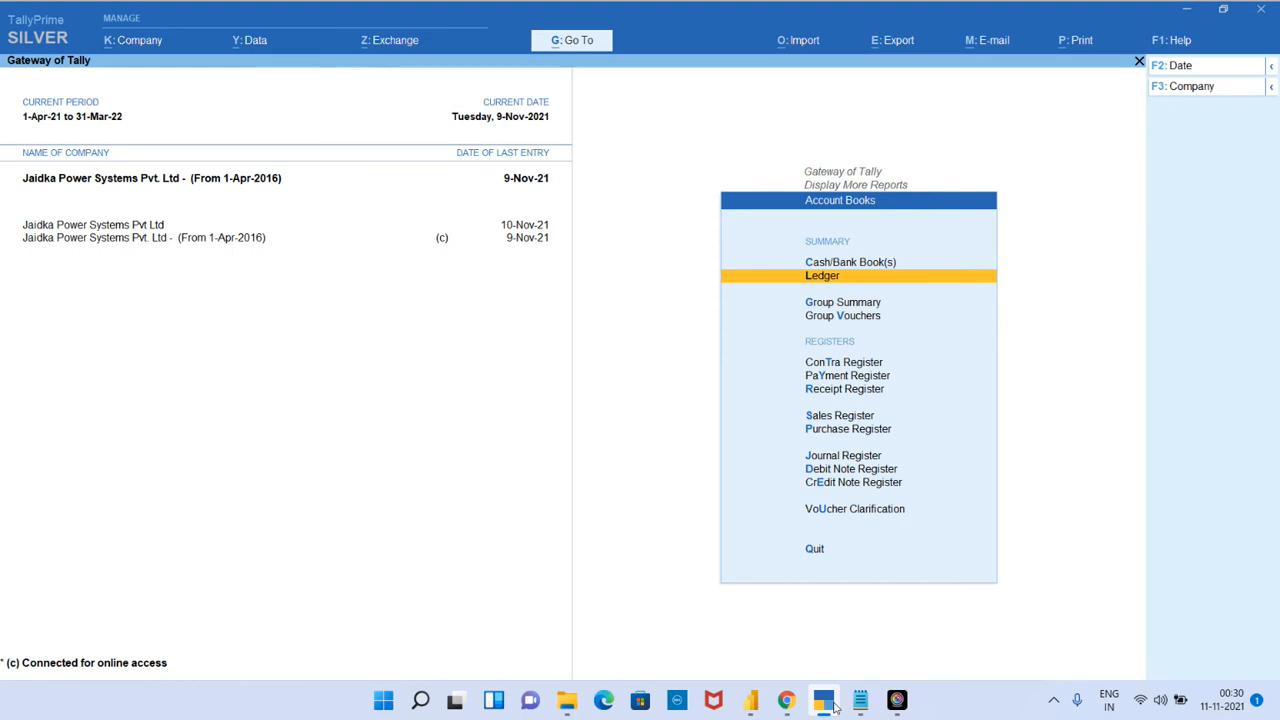
key(Down)
key(Down)
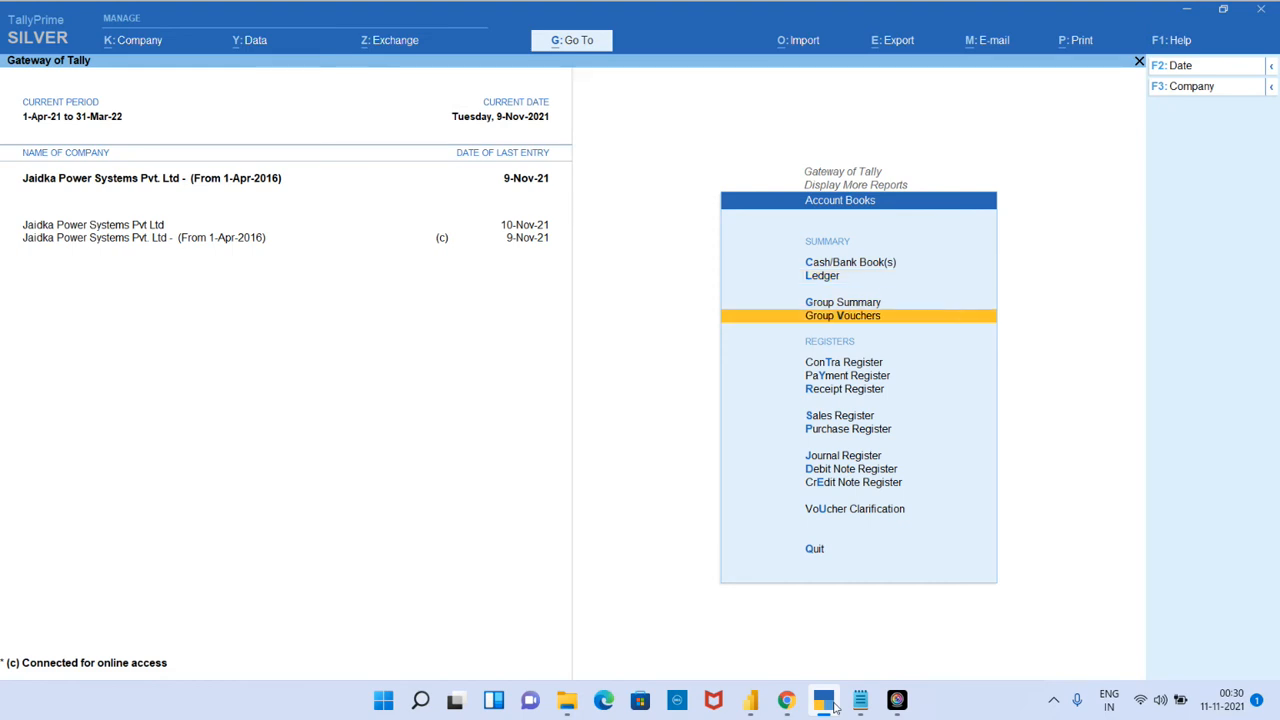
key(Escape)
key(Escape)
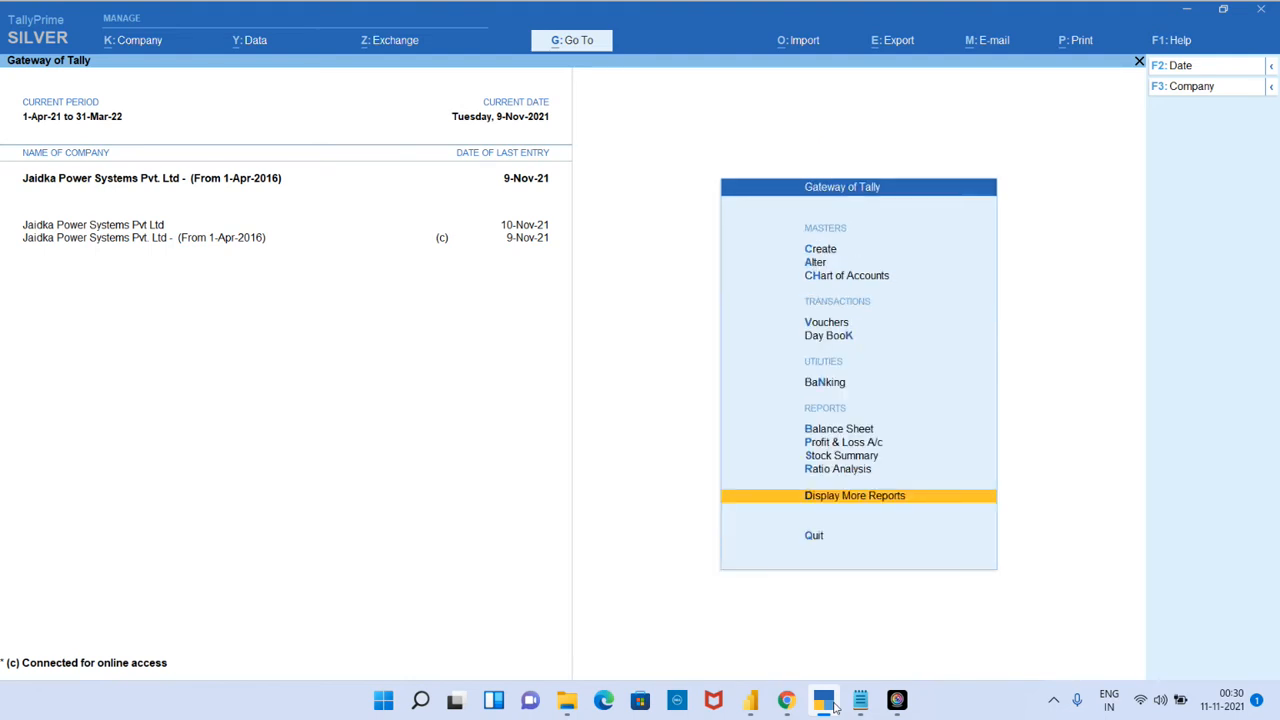
key(Up)
key(Up)
key(Up)
key(Up)
key(Up)
key(Up)
key(Up)
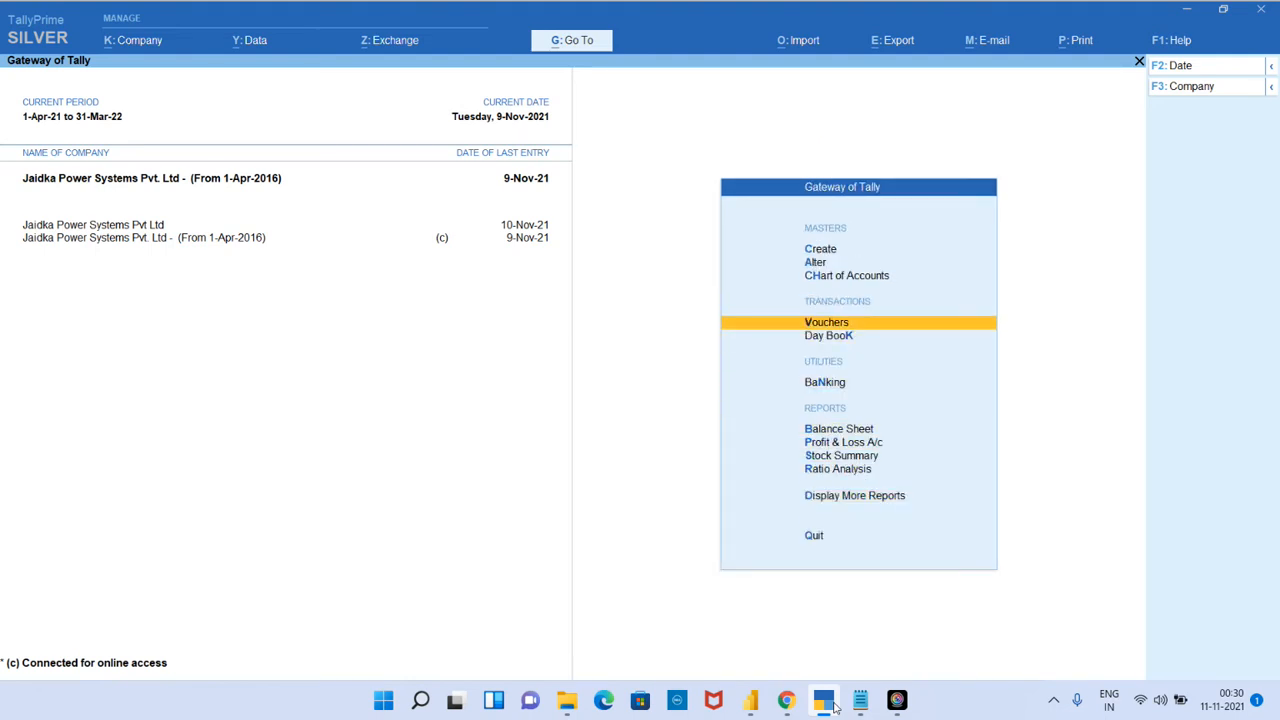
key(Return)
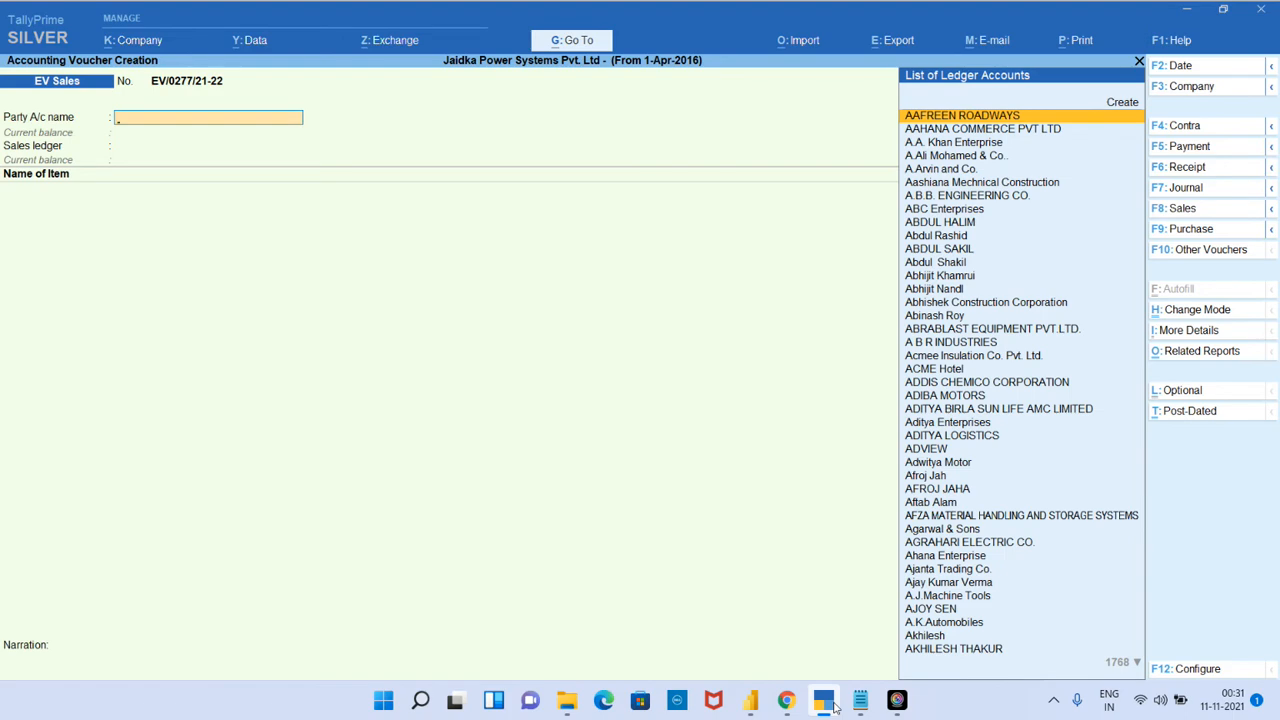
Step: Set the voucher's party account to NILAKSHI AUTOMOBILES and accept the dispatch and party details as they are
text(Nil)
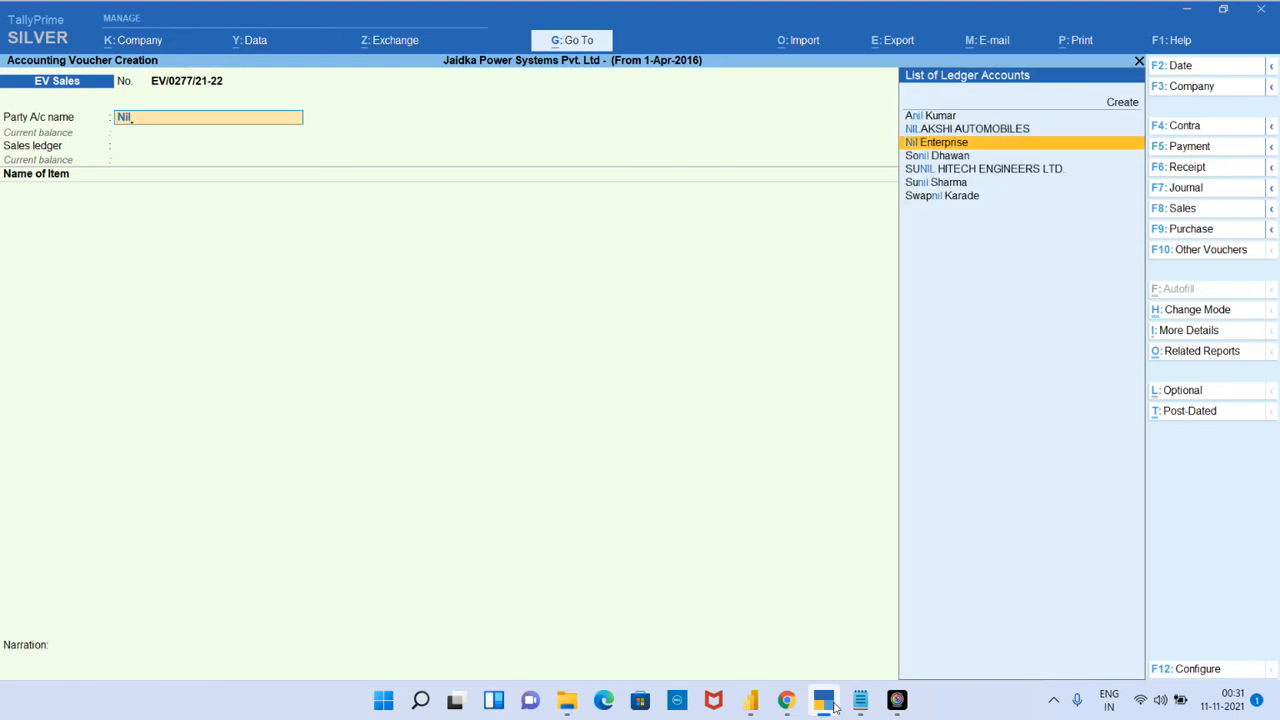
key(Up)
key(Return)
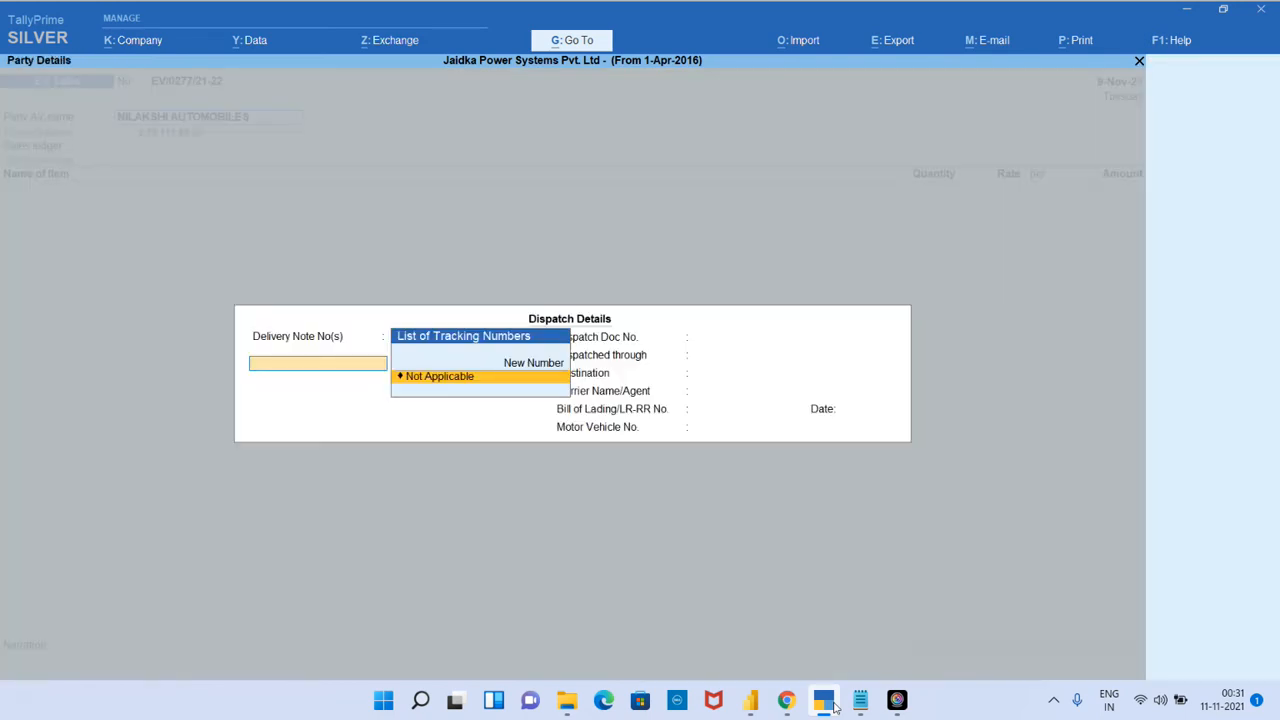
key(ctrl+a)
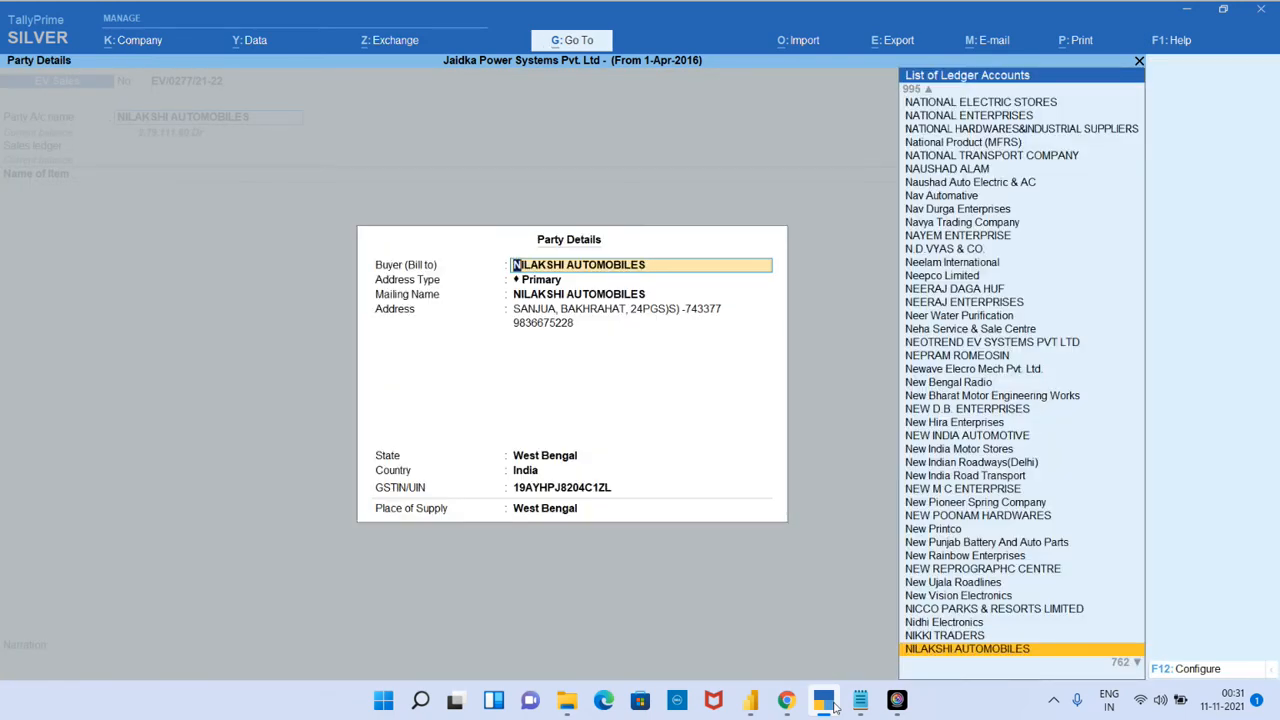
key(ctrl+a)
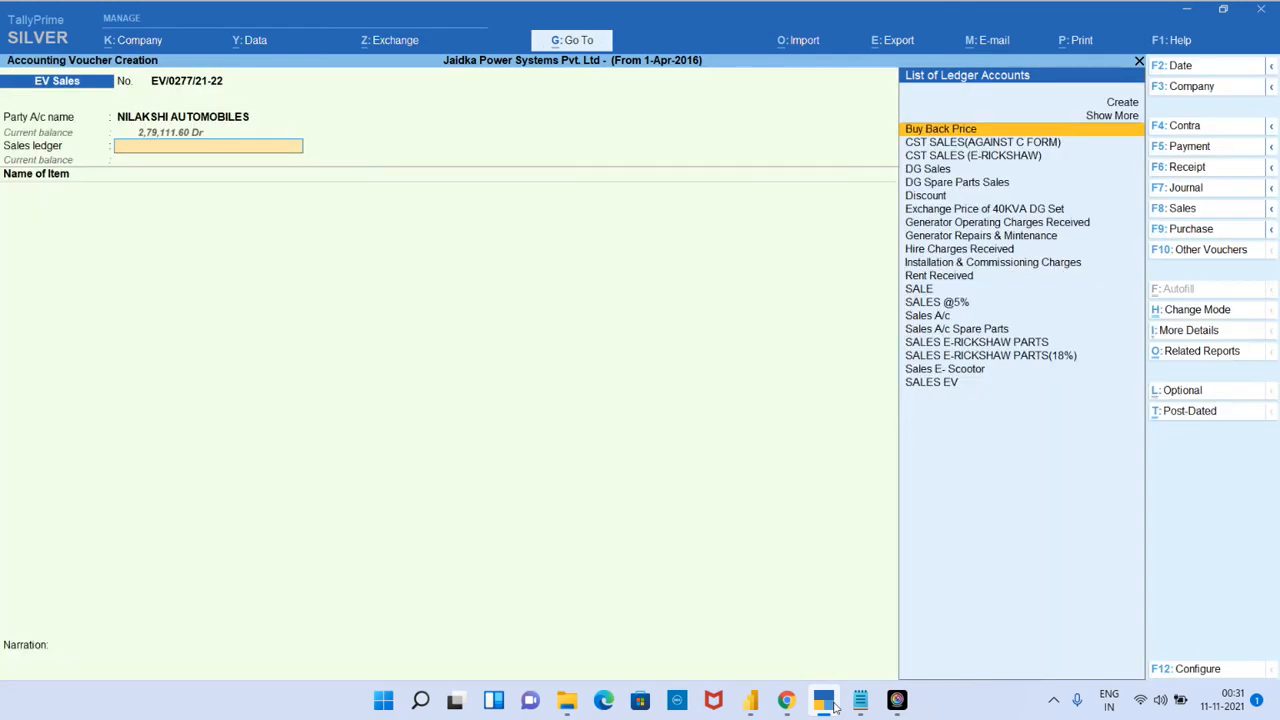
Step: Set the voucher's sales ledger to Sales E- Scootor
text(s)
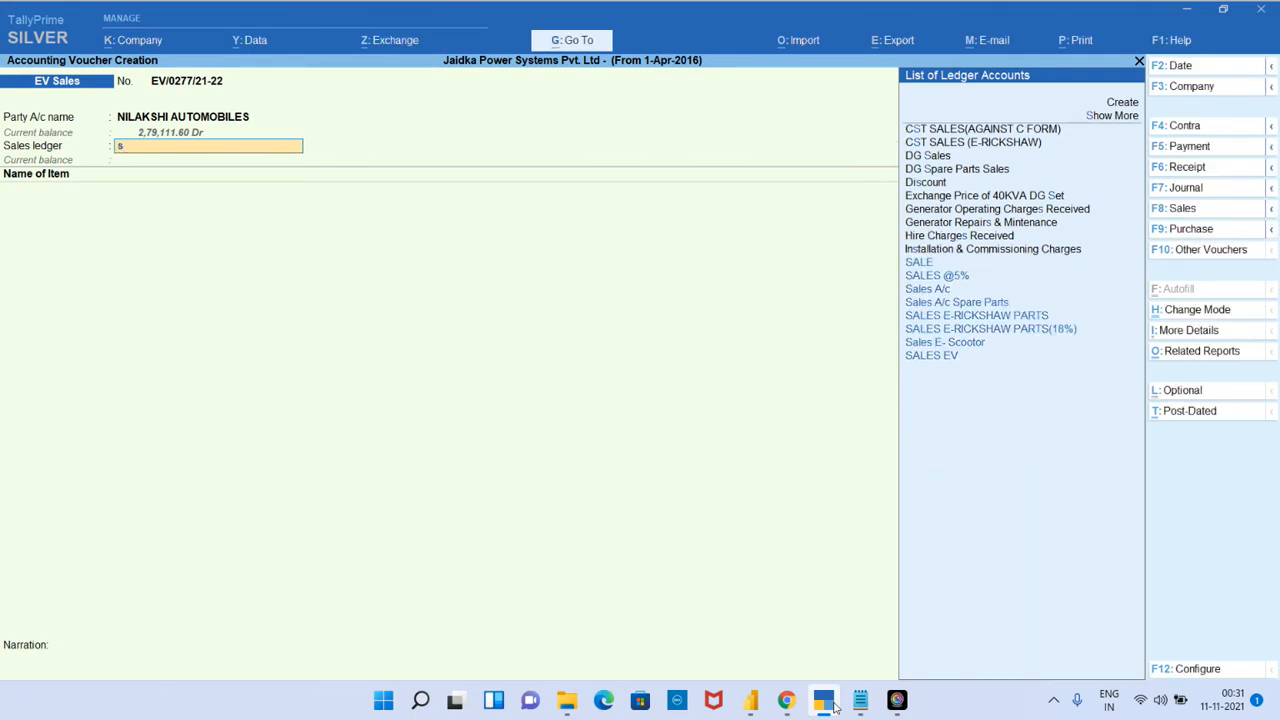
key(Down)
key(Down)
key(Down)
key(Down)
key(Down)
key(Down)
key(Down)
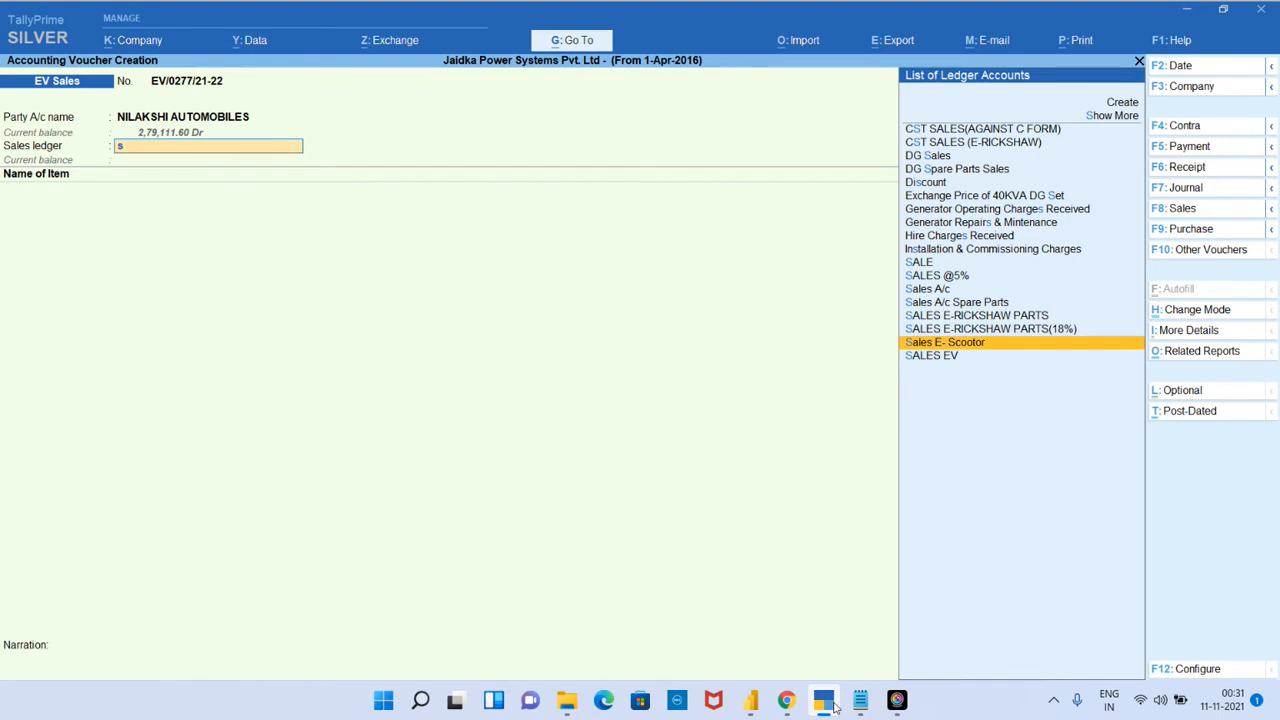
key(Return)
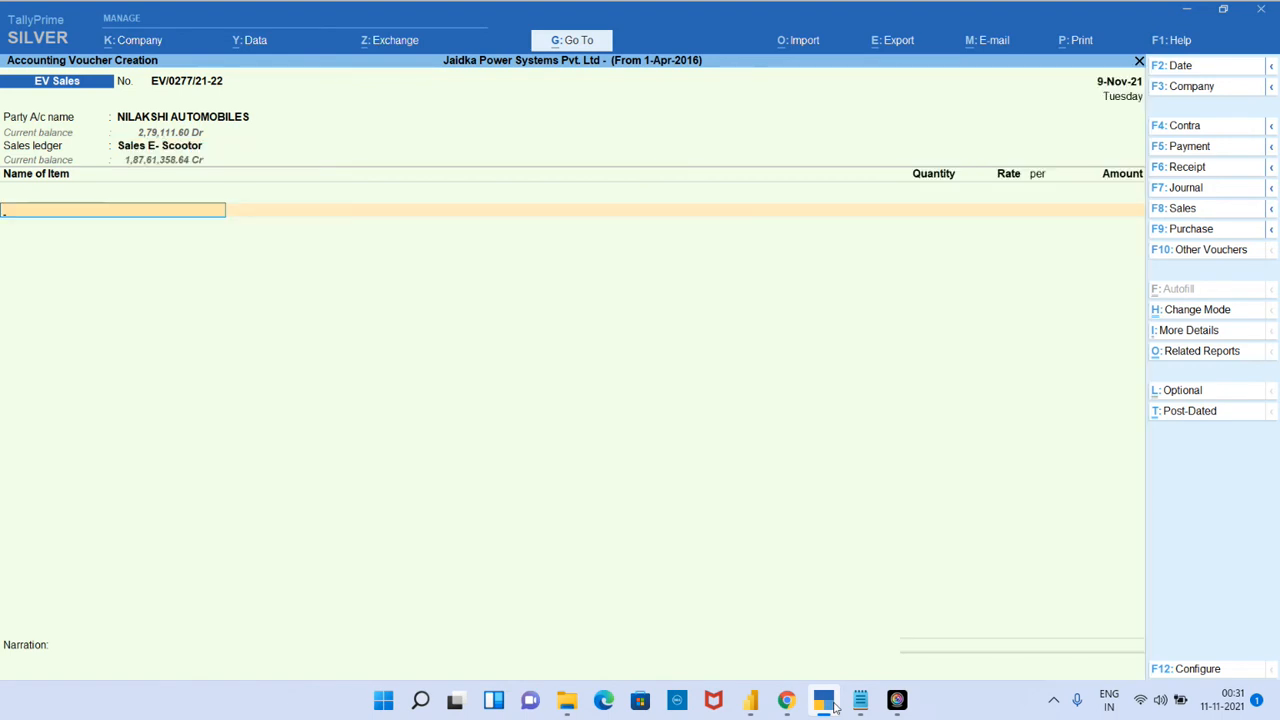
Step: Add the stock item BATTERY OPERATED SCOOTER, with its tracking and order numbers as Not Applicable
text(Battery)
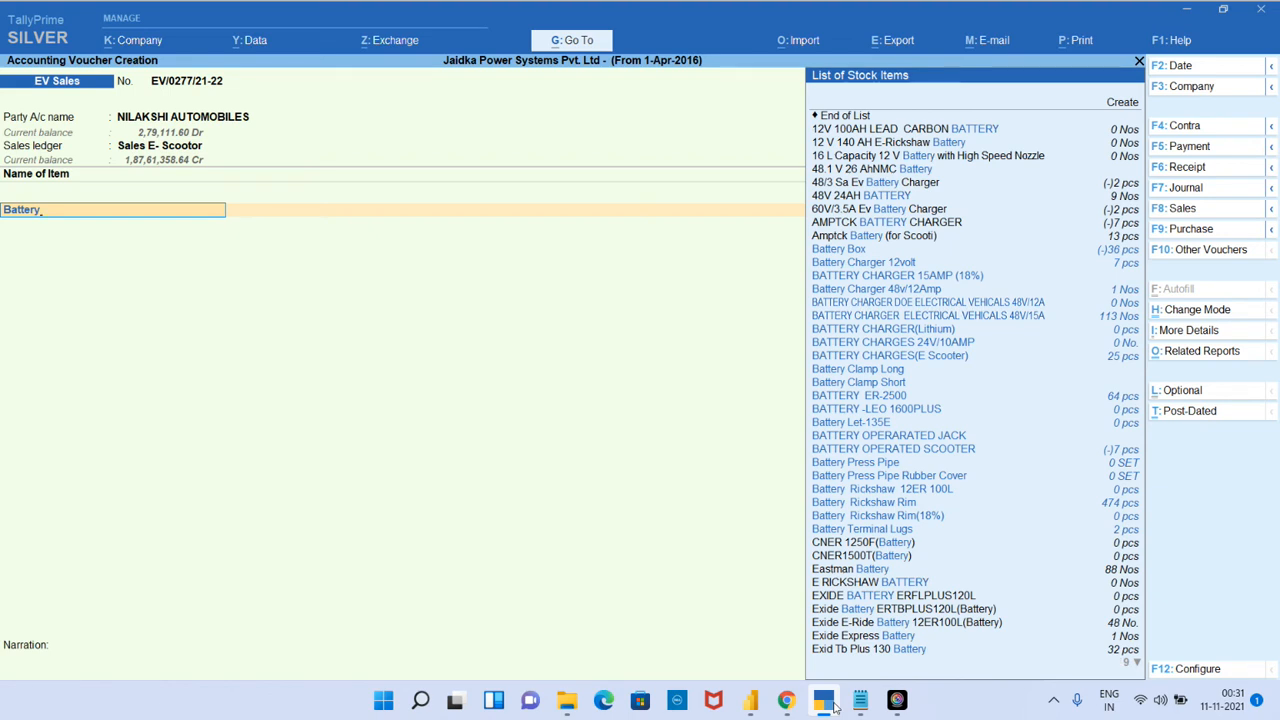
text( Op)
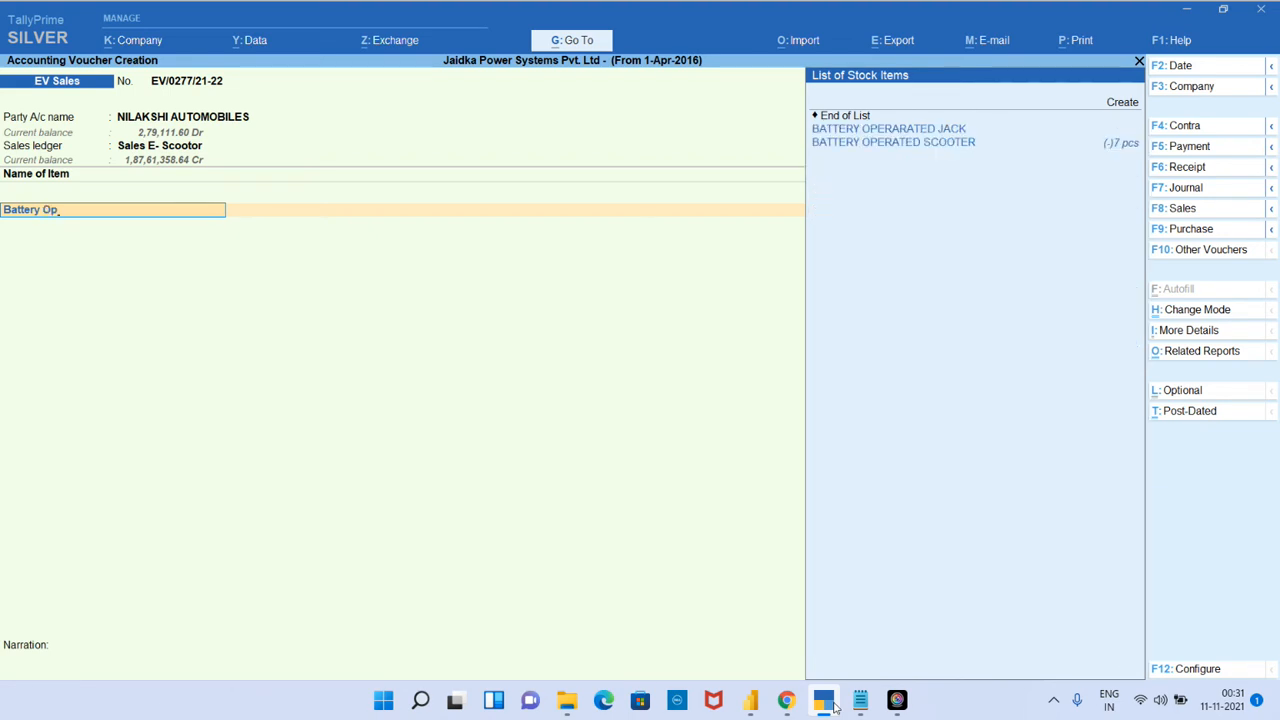
key(Down)
key(Return)
key(Return)
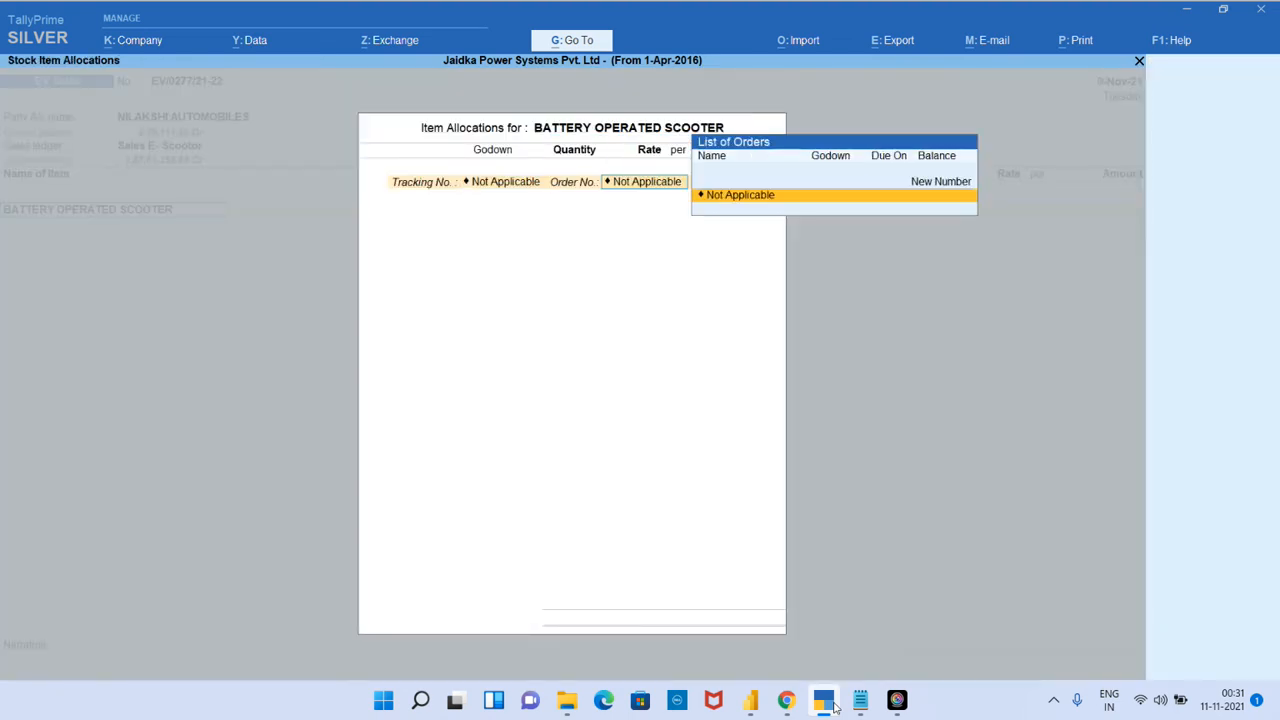
key(Return)
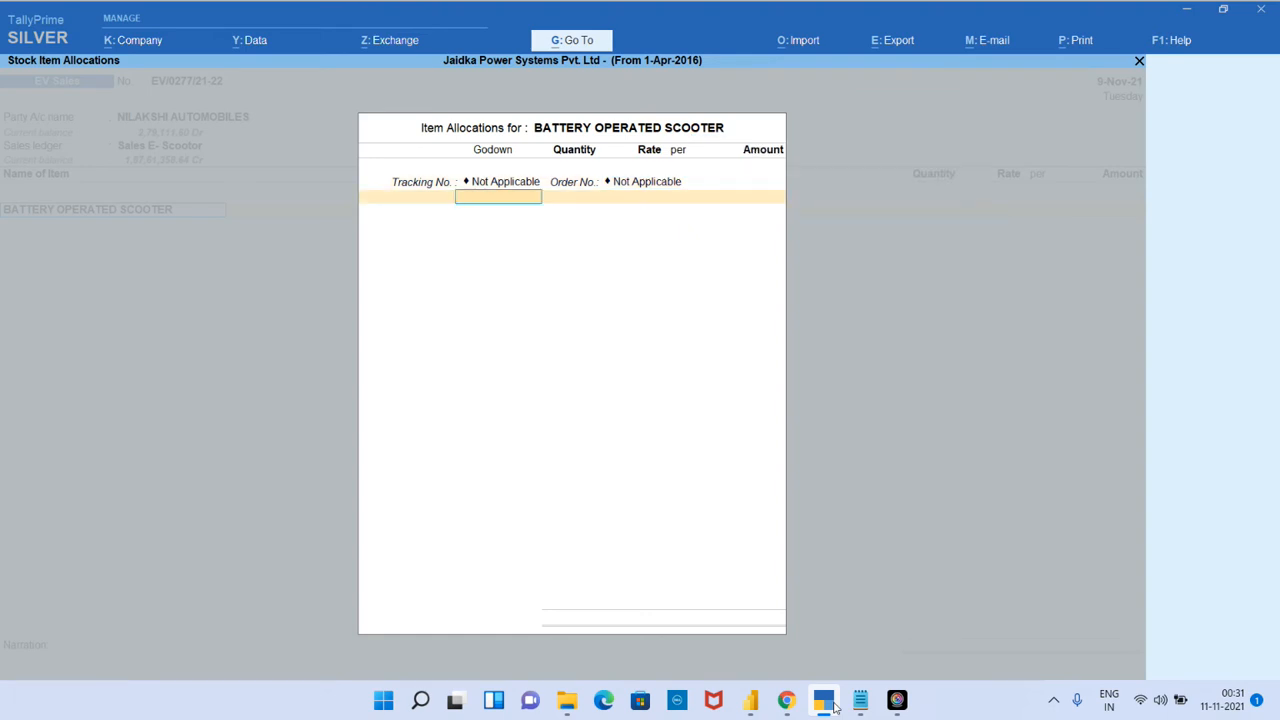
Step: Allocate 2 pcs of the BATTERY OPERATED SCOOTER from the Main godown and accept the filled-in rate, unit and amount
text(M)
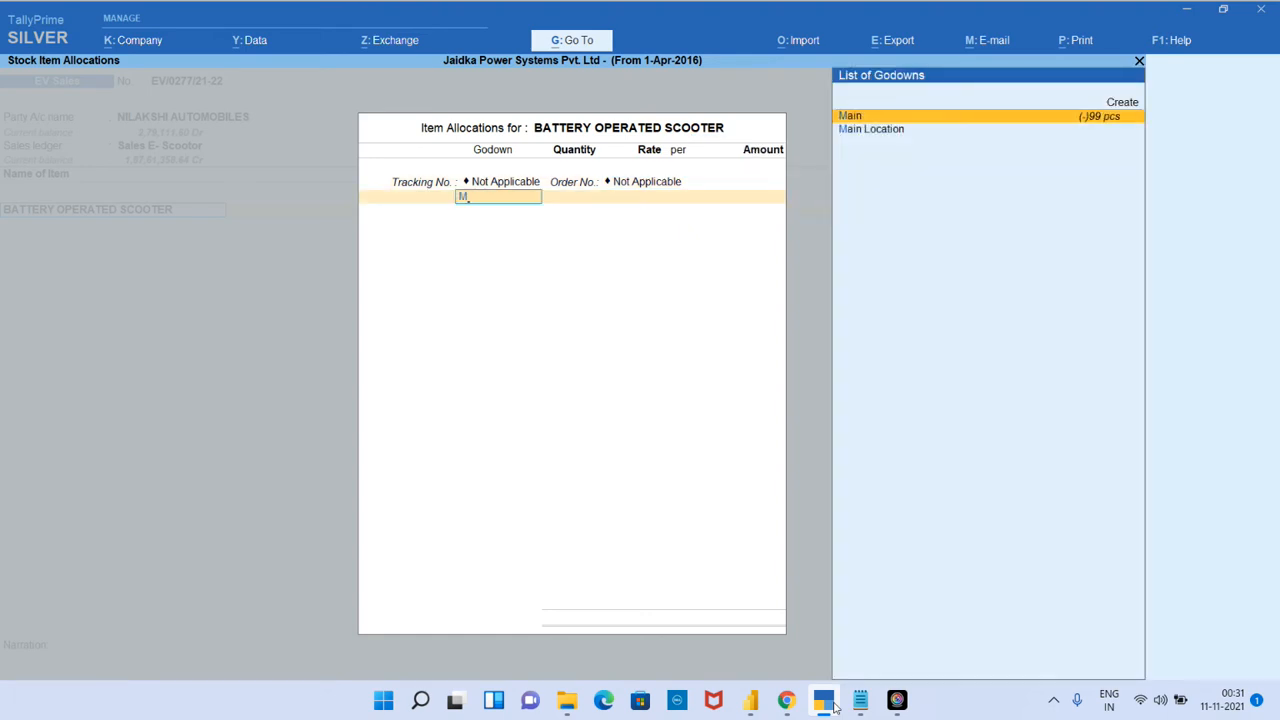
key(Down)
key(Up)
key(Return)
text(2)
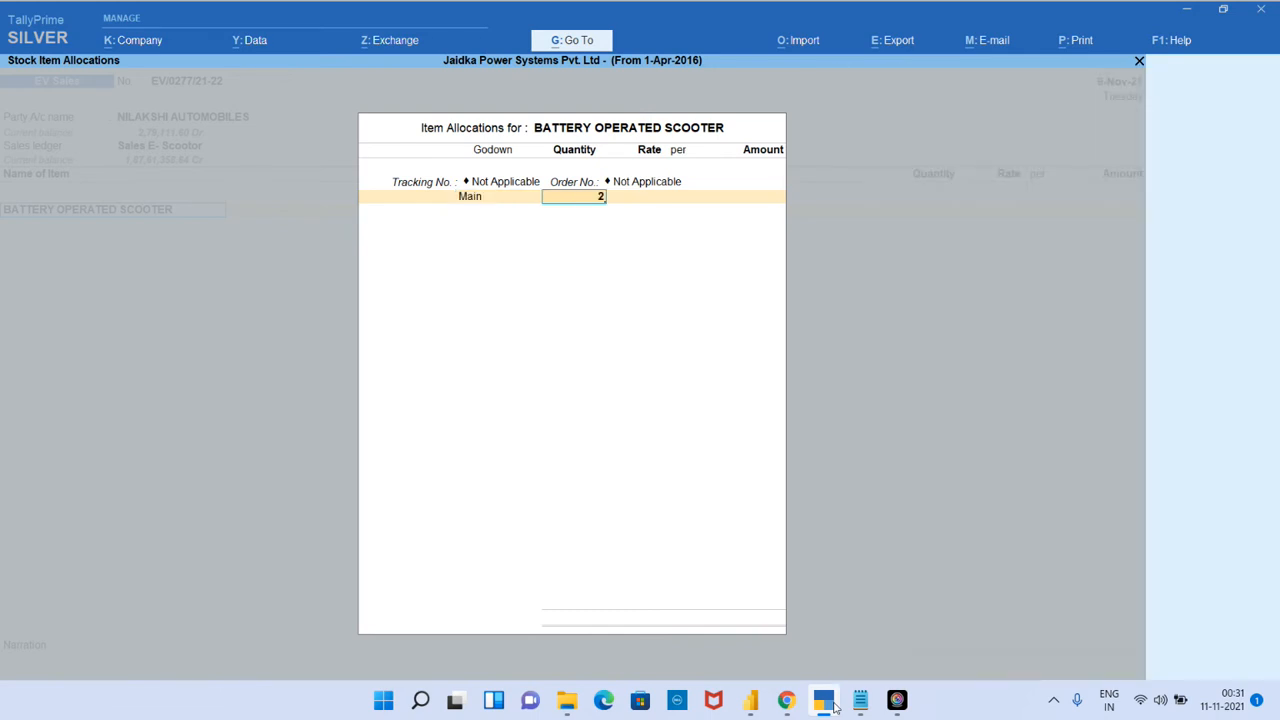
key(Return)
key(Return)
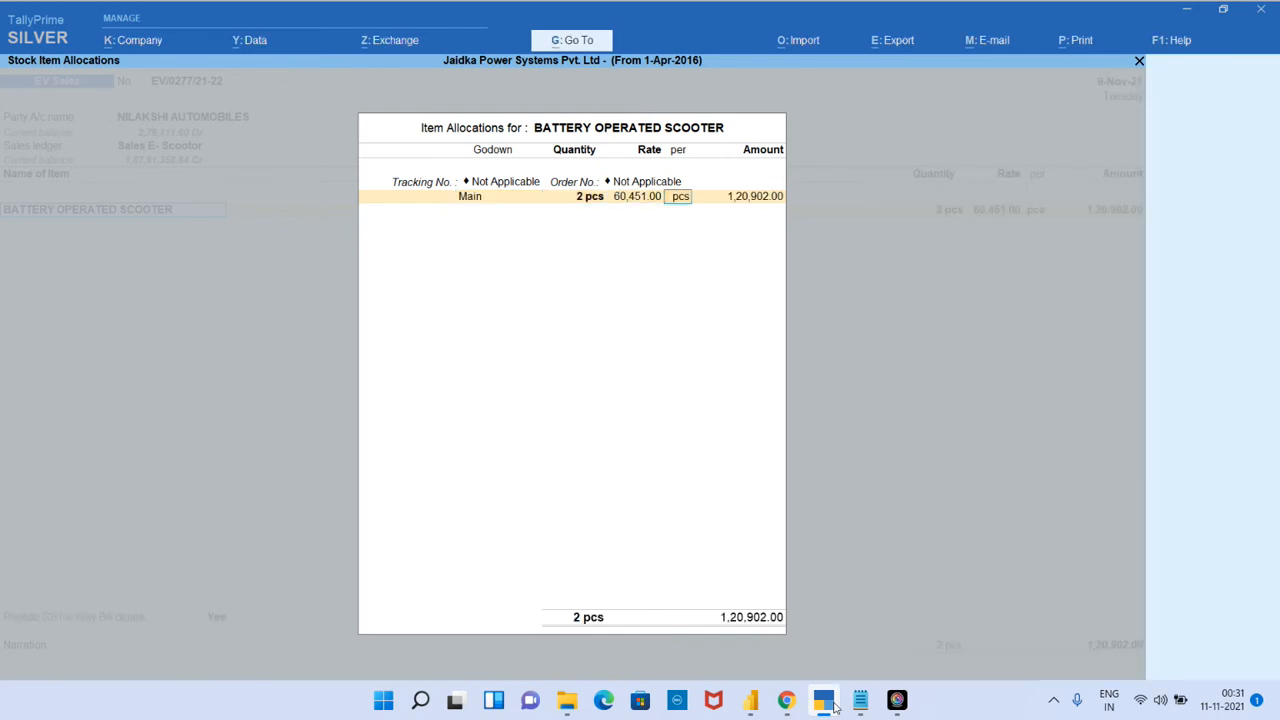
key(Return)
key(Return)
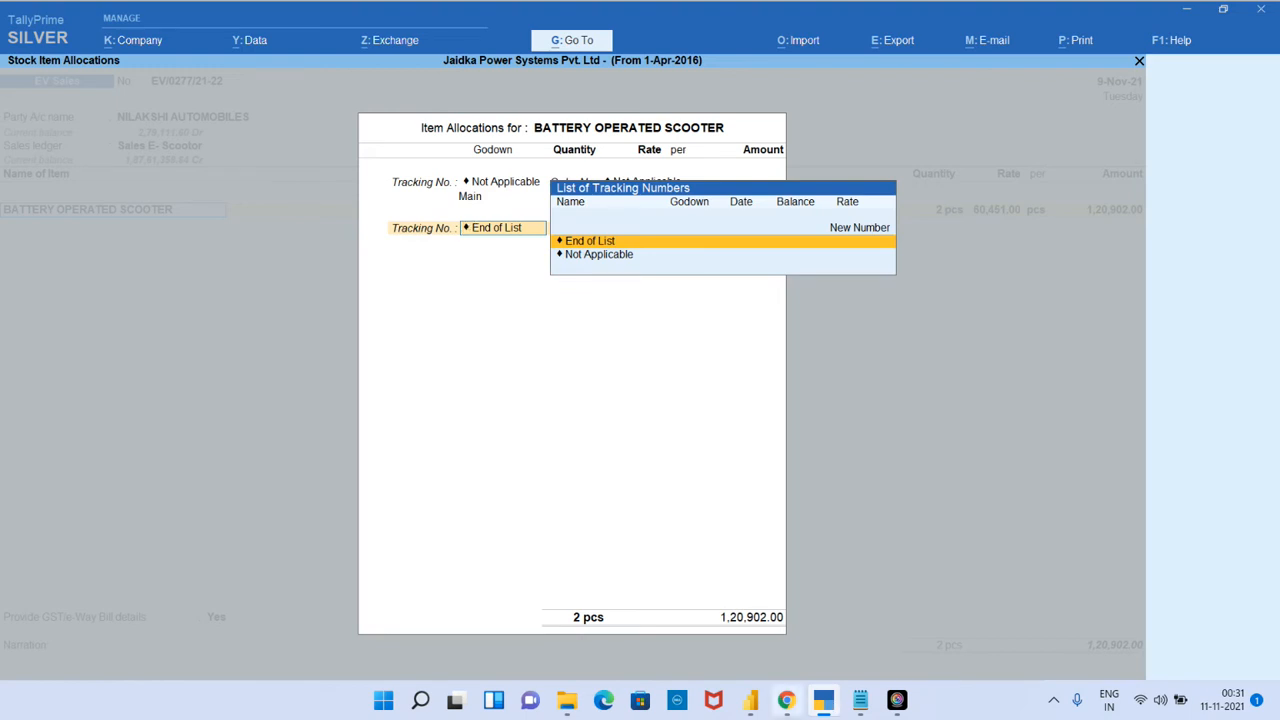
Step: Switch to the SalesSummary report in Power BI Desktop and examine the 2W Sales(WB) and quantity cards
click(750, 700)
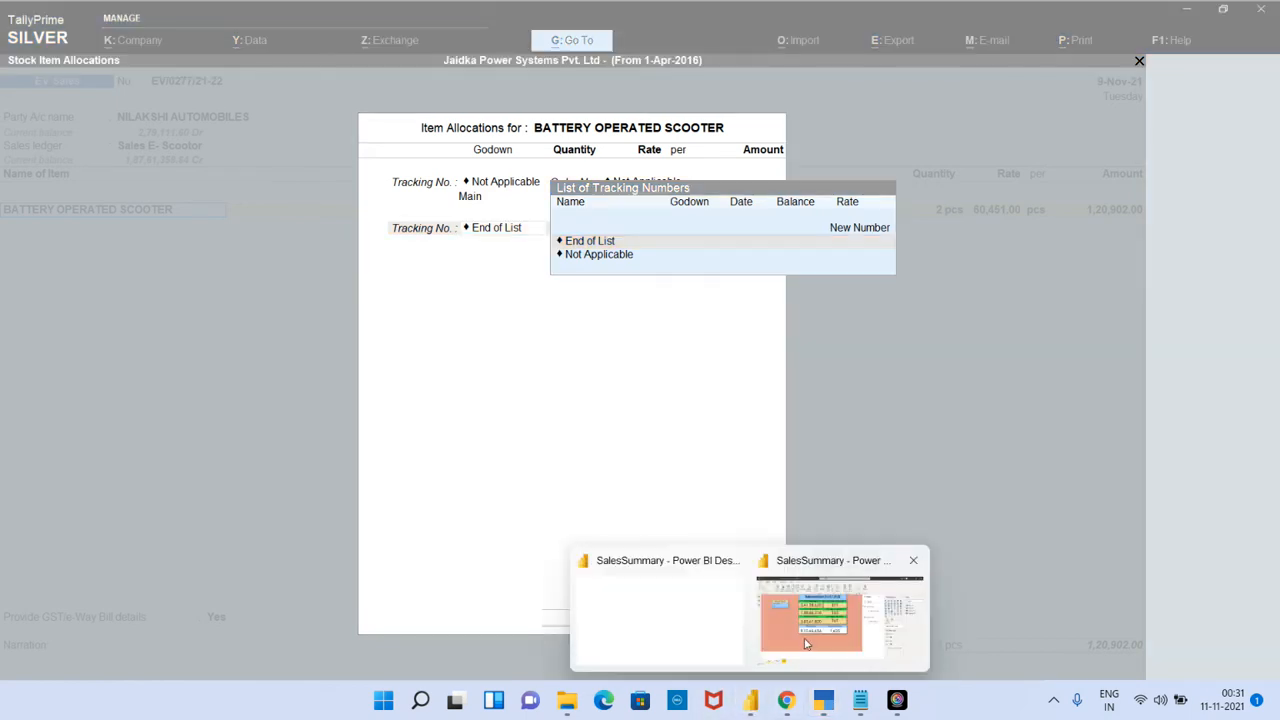
click(806, 640)
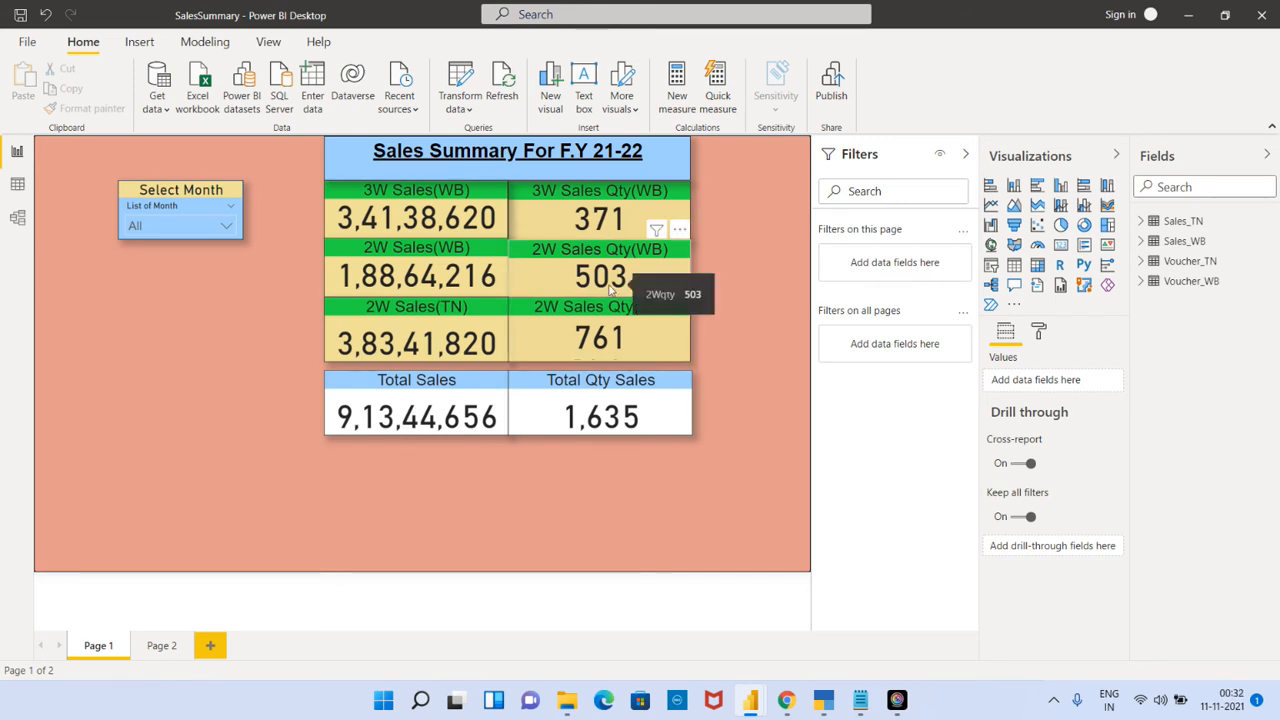
Step: Switch back to TallyPrime and finish the scooter's item allocations with End of List
mouse_move(833, 708)
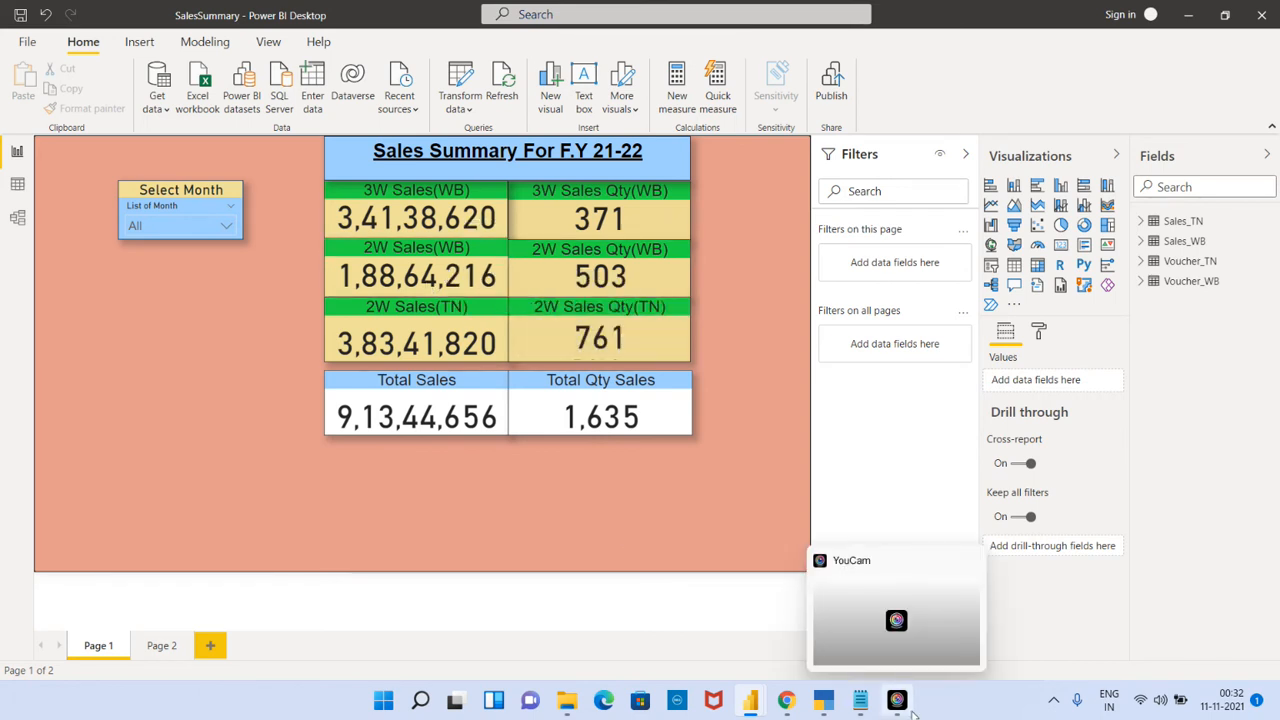
click(825, 705)
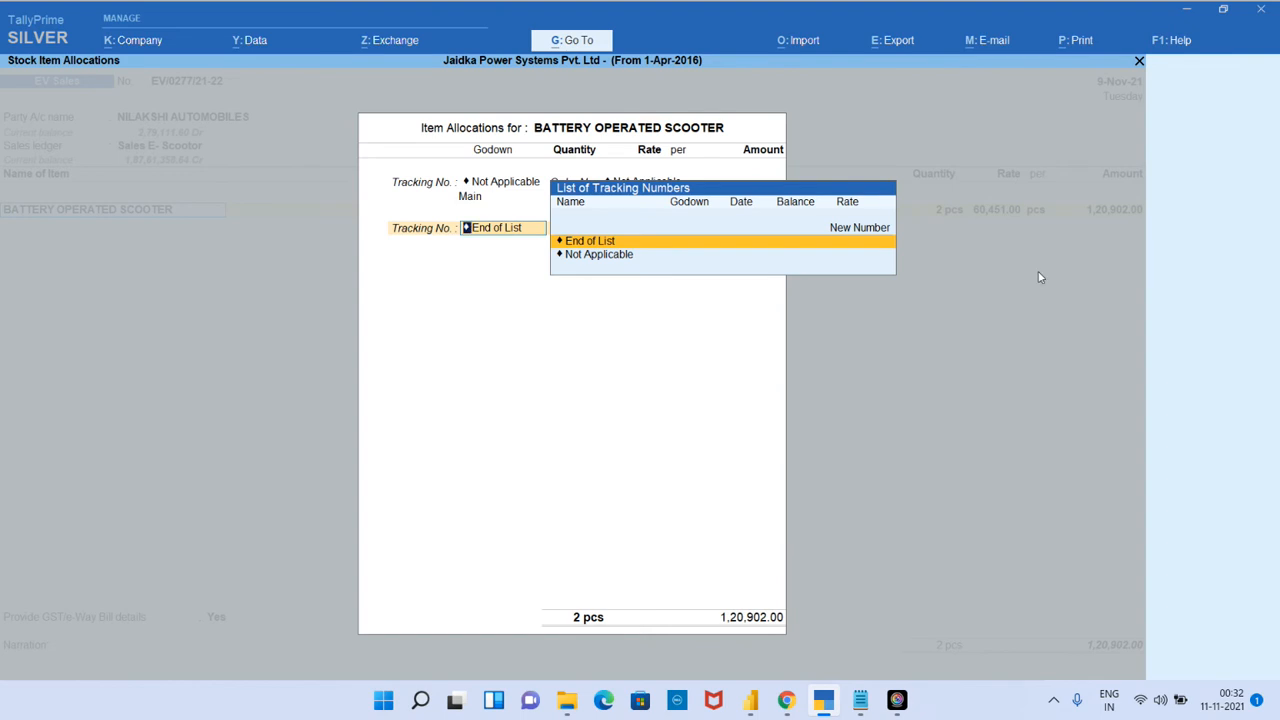
key(Return)
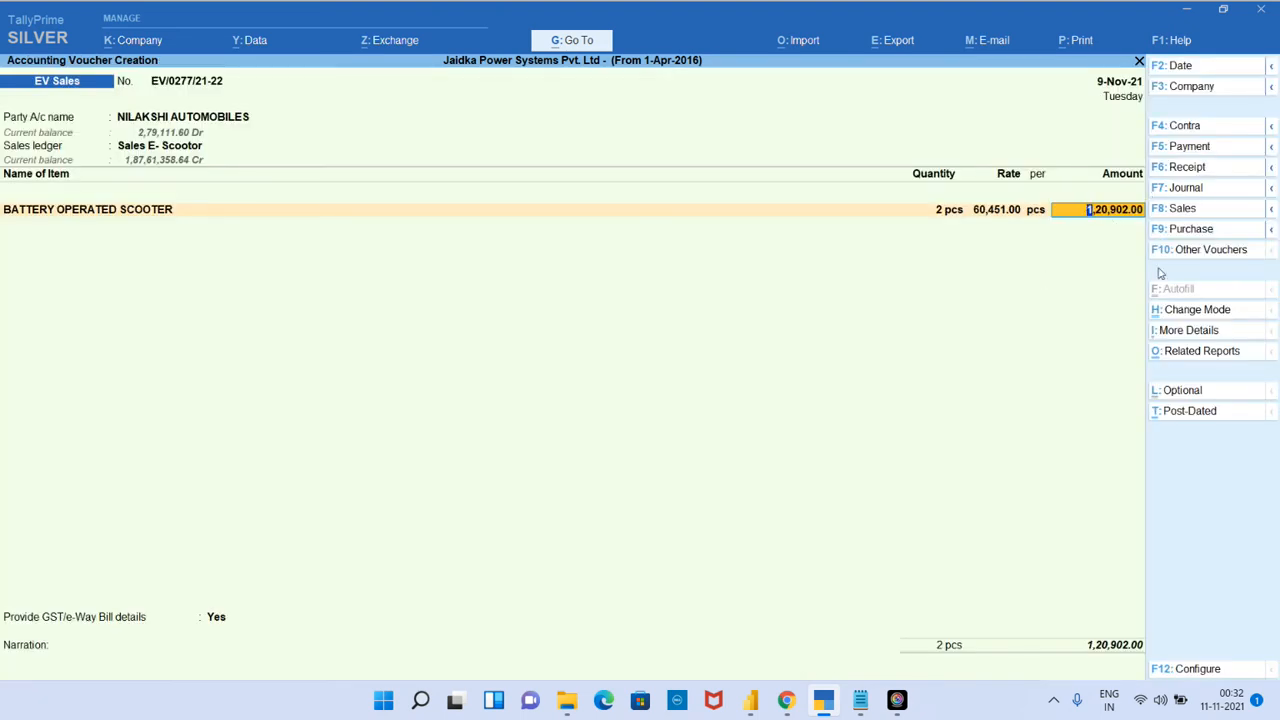
Step: Return to the Power BI report and examine the Total Sales, Total Qty Sales and 2W Sales(WB) cards
click(1190, 9)
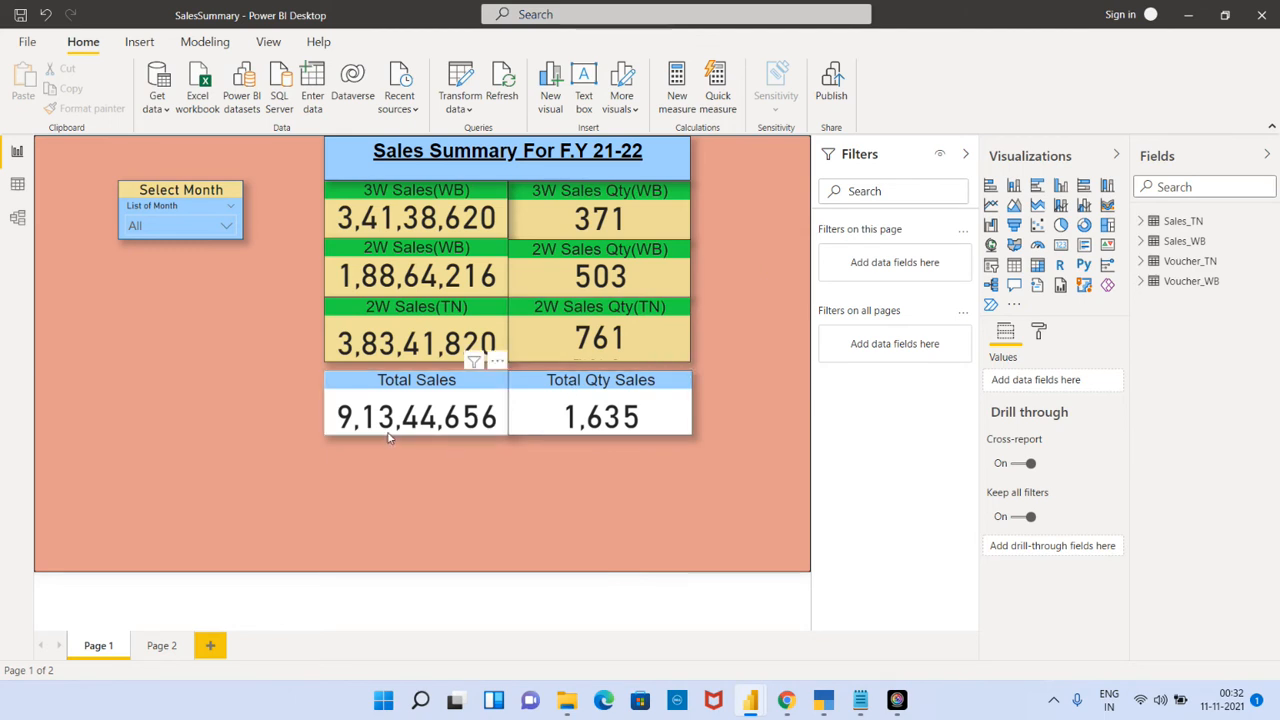
mouse_move(435, 430)
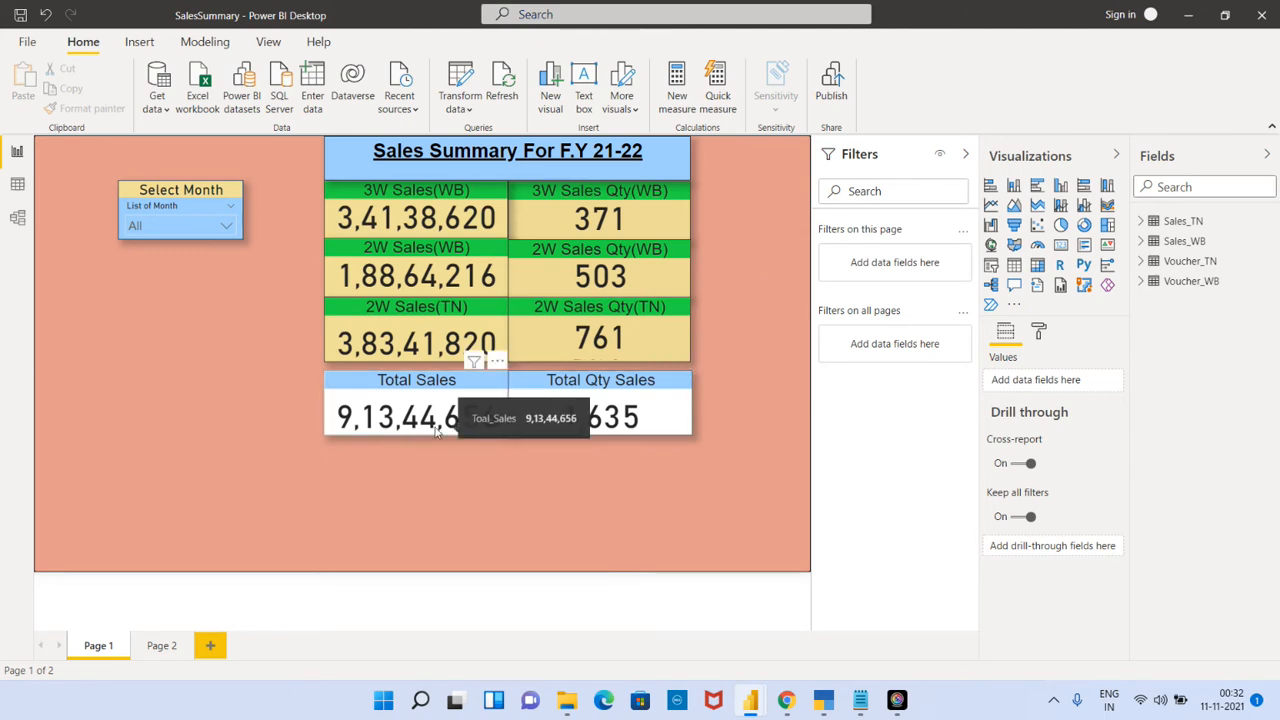
mouse_move(586, 444)
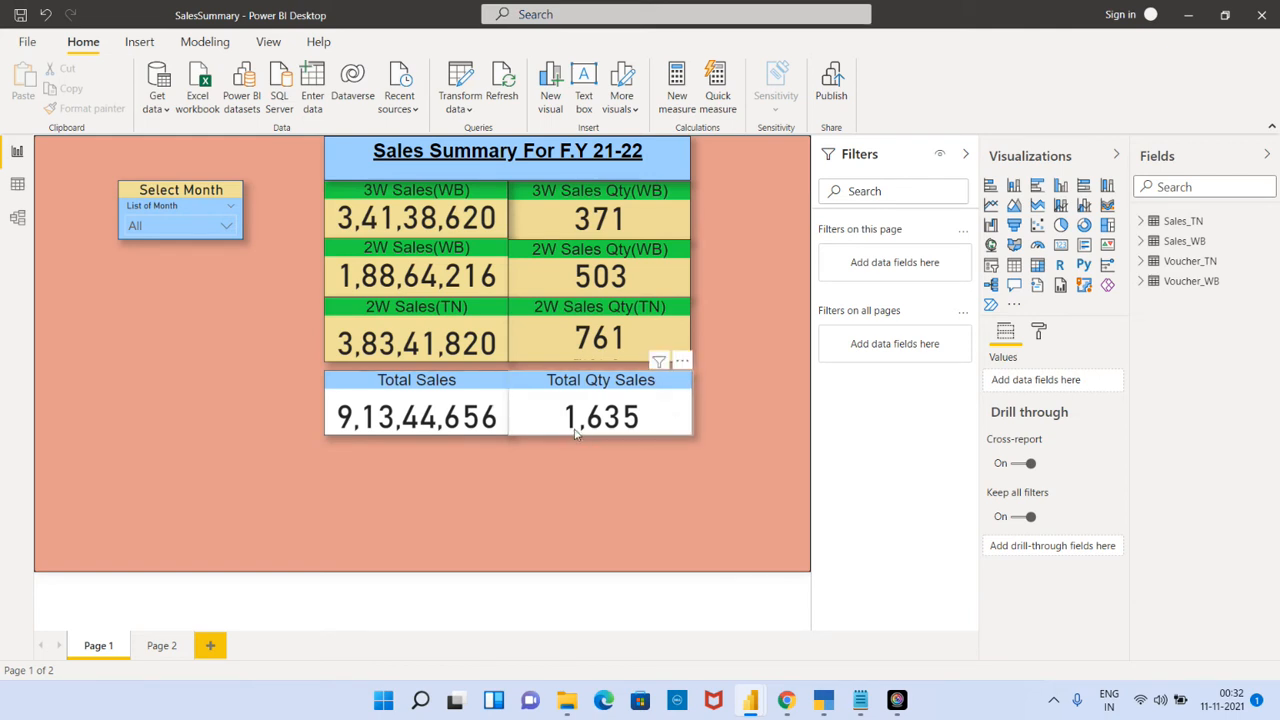
click(632, 428)
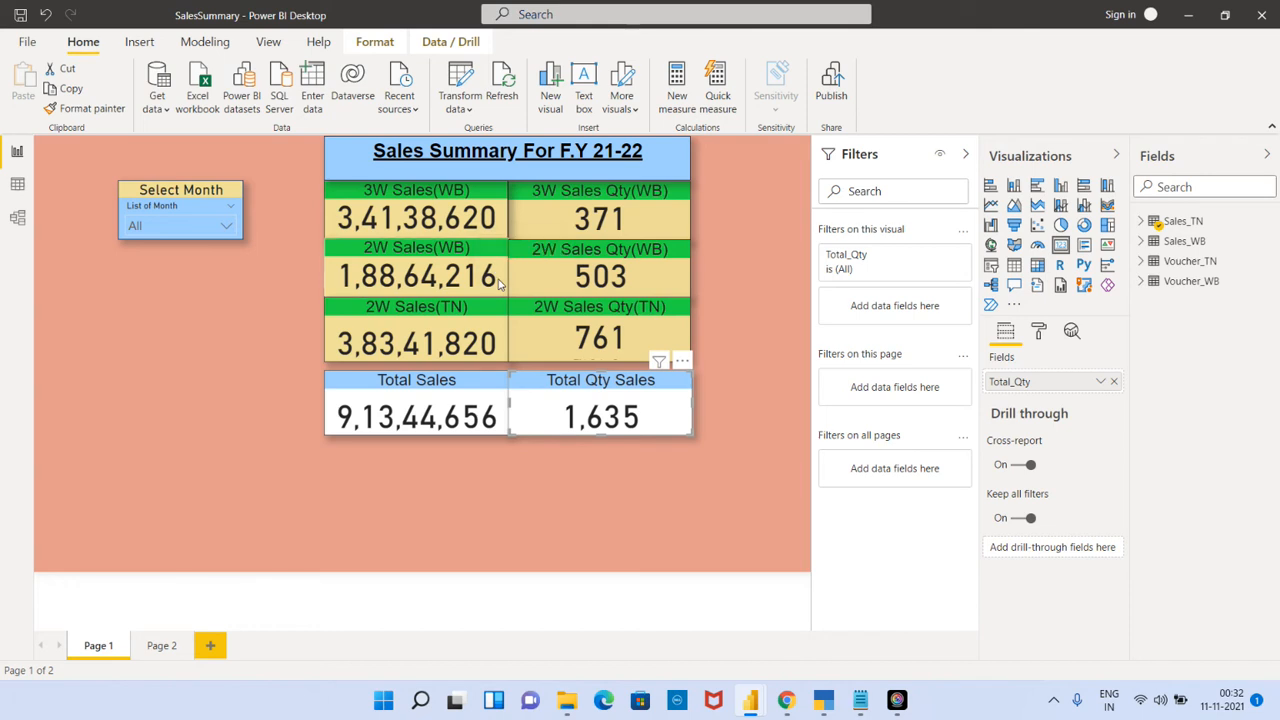
click(500, 284)
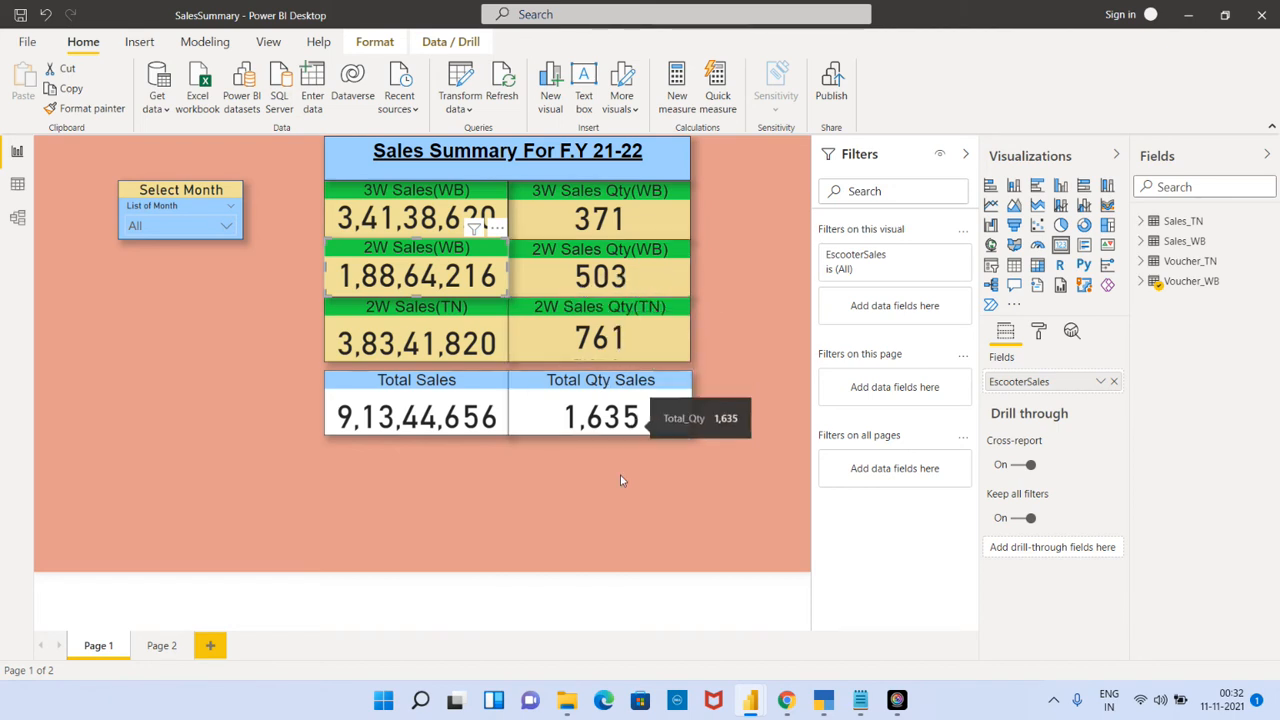
Step: Switch to TallyPrime and save the EV Sales voucher without sending its details for e-Way Bill generation
click(822, 702)
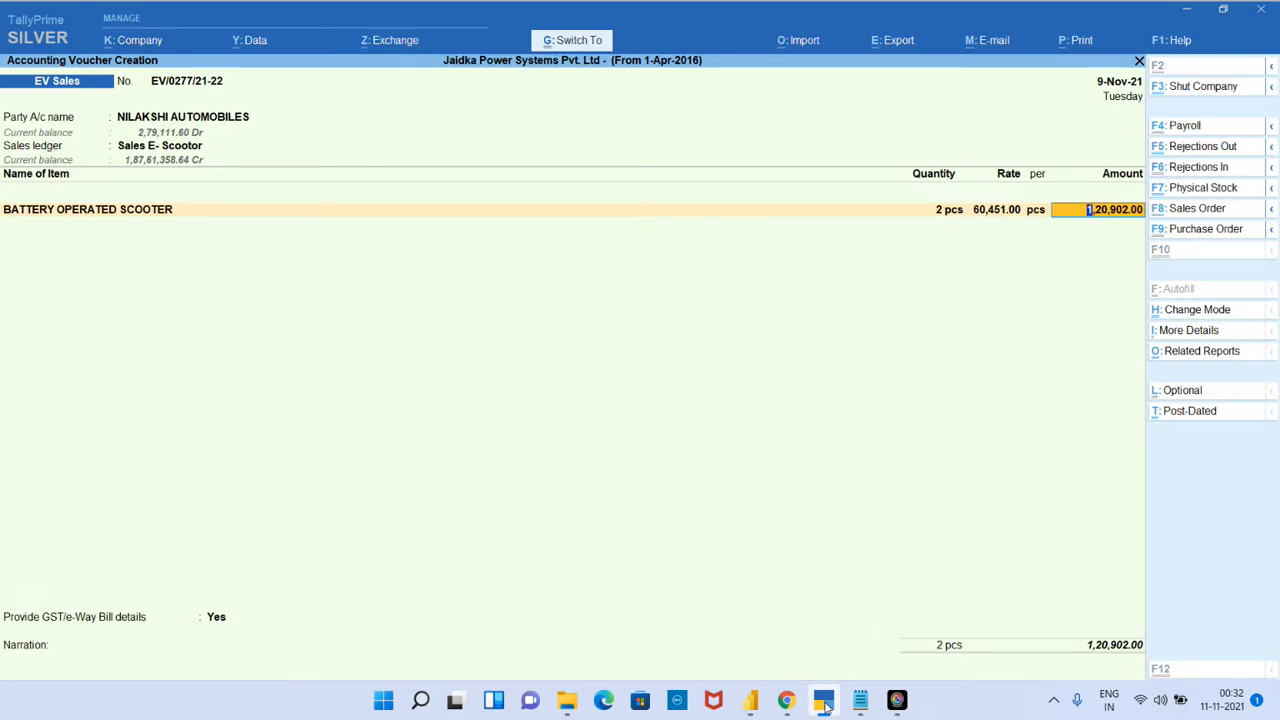
key(ctrl+a)
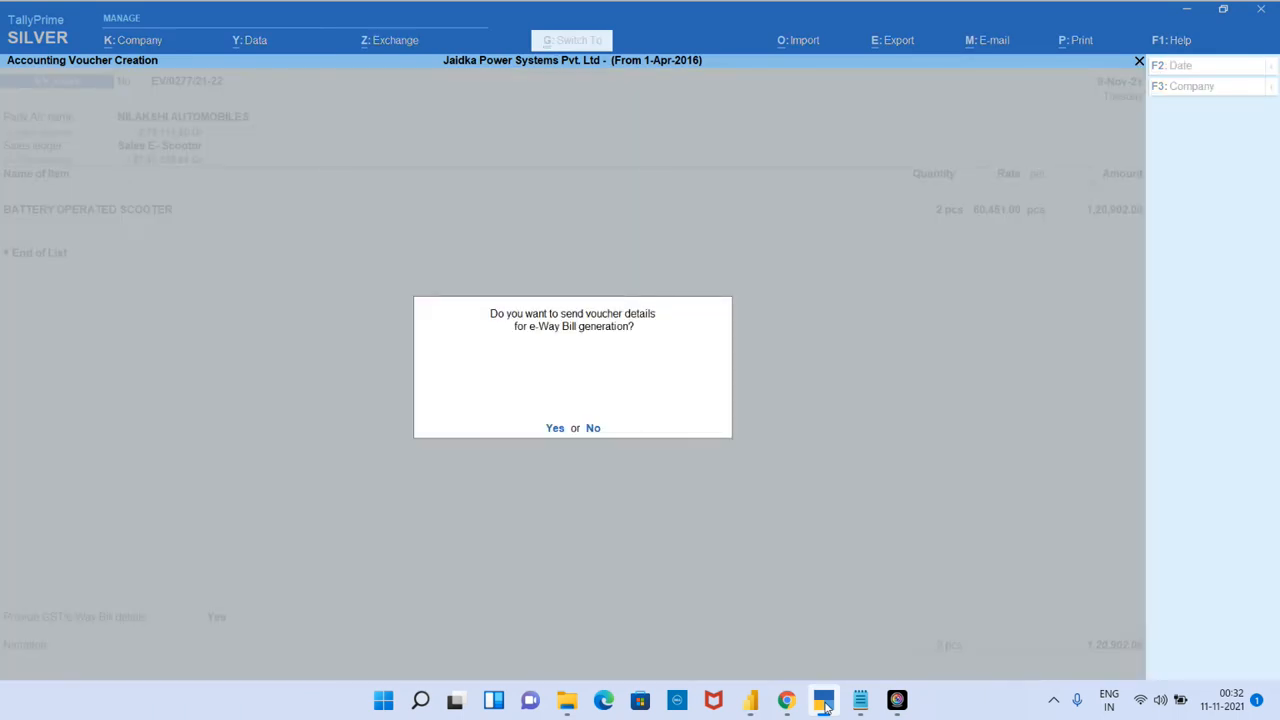
key(n)
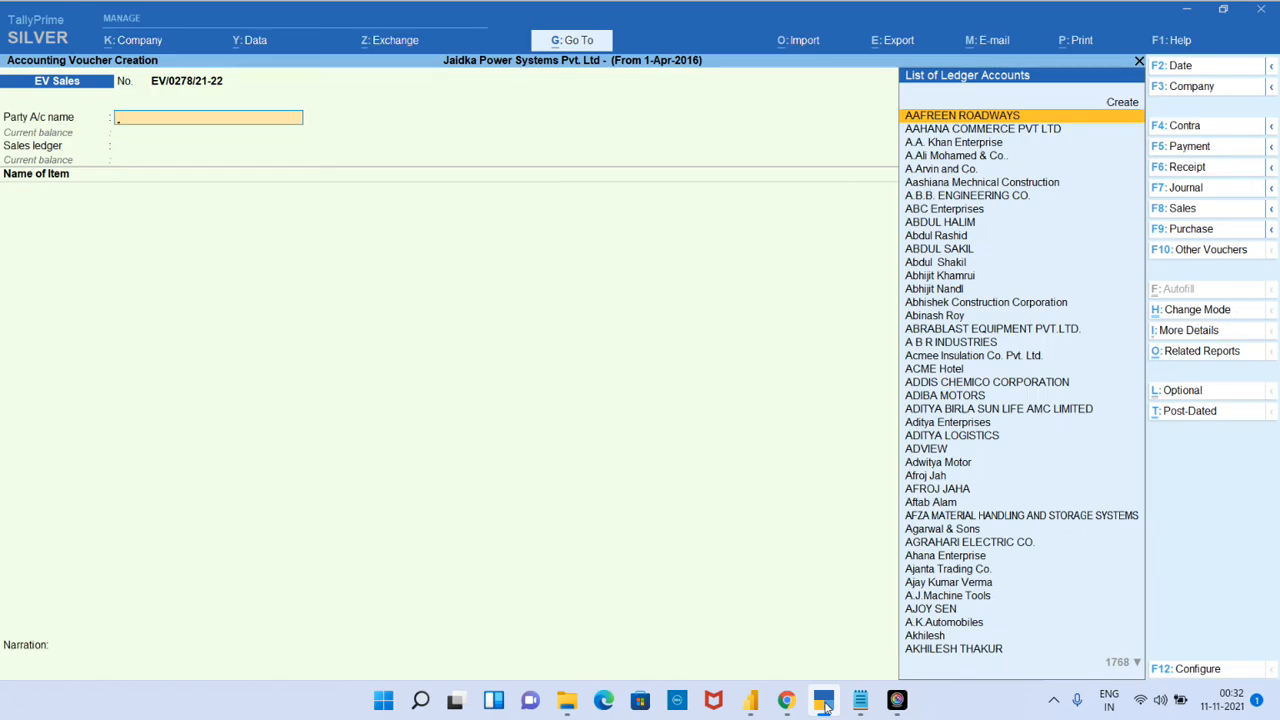
Step: Switch to Power BI Desktop and refresh the data of the Voucher_WB table only
key(alt+Tab)
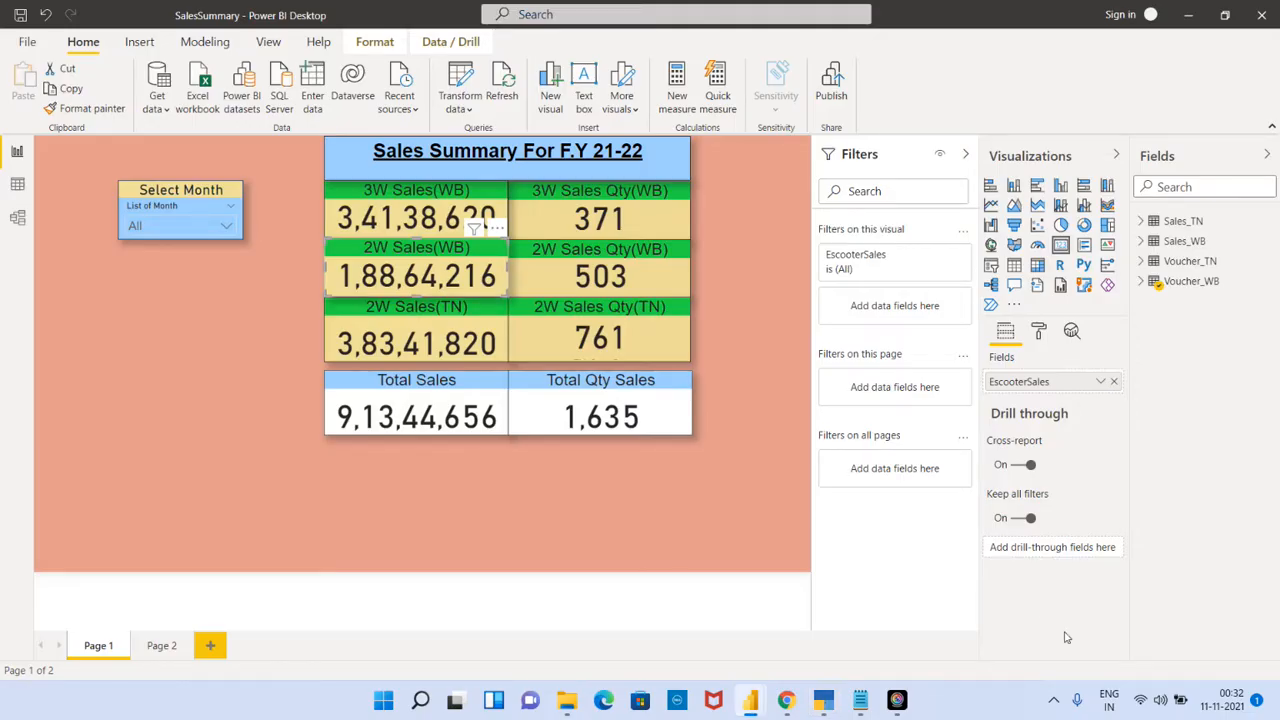
click(1198, 284)
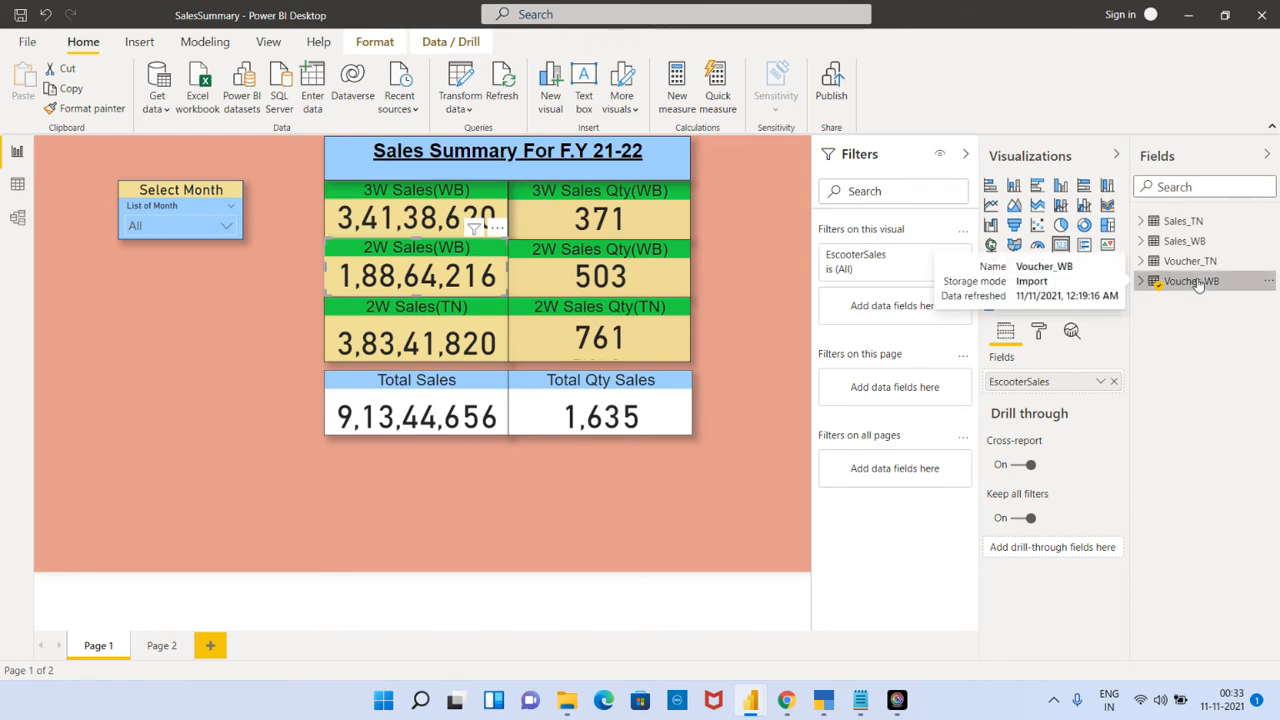
click(708, 524)
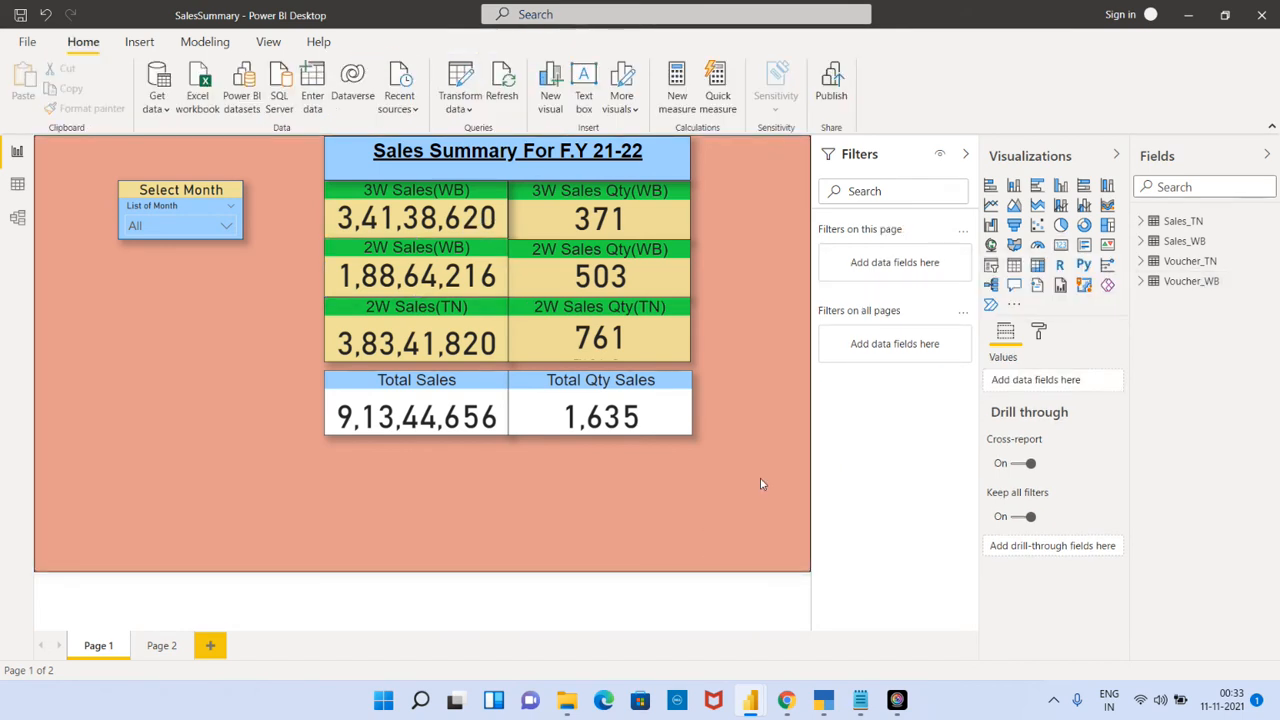
right_click(1202, 285)
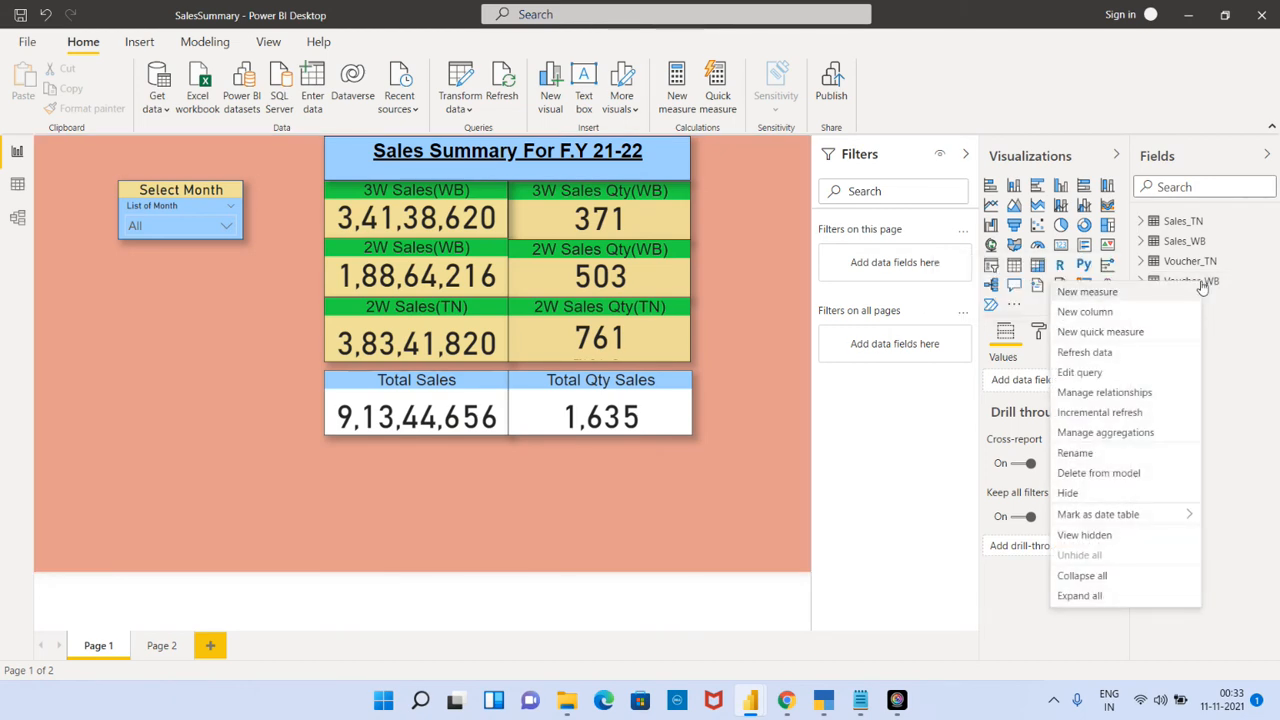
click(1085, 352)
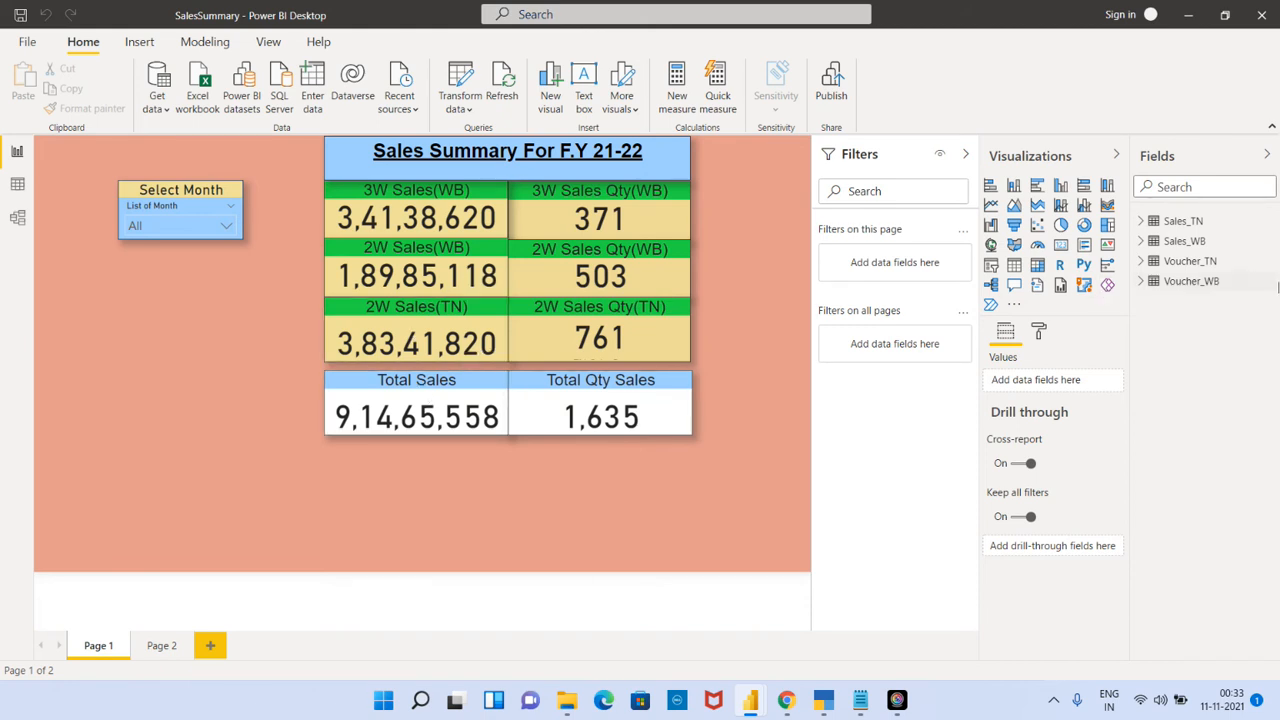
Step: Refresh the data of the Sales_WB table to update the report's quantity cards
click(1177, 246)
right_click(1180, 241)
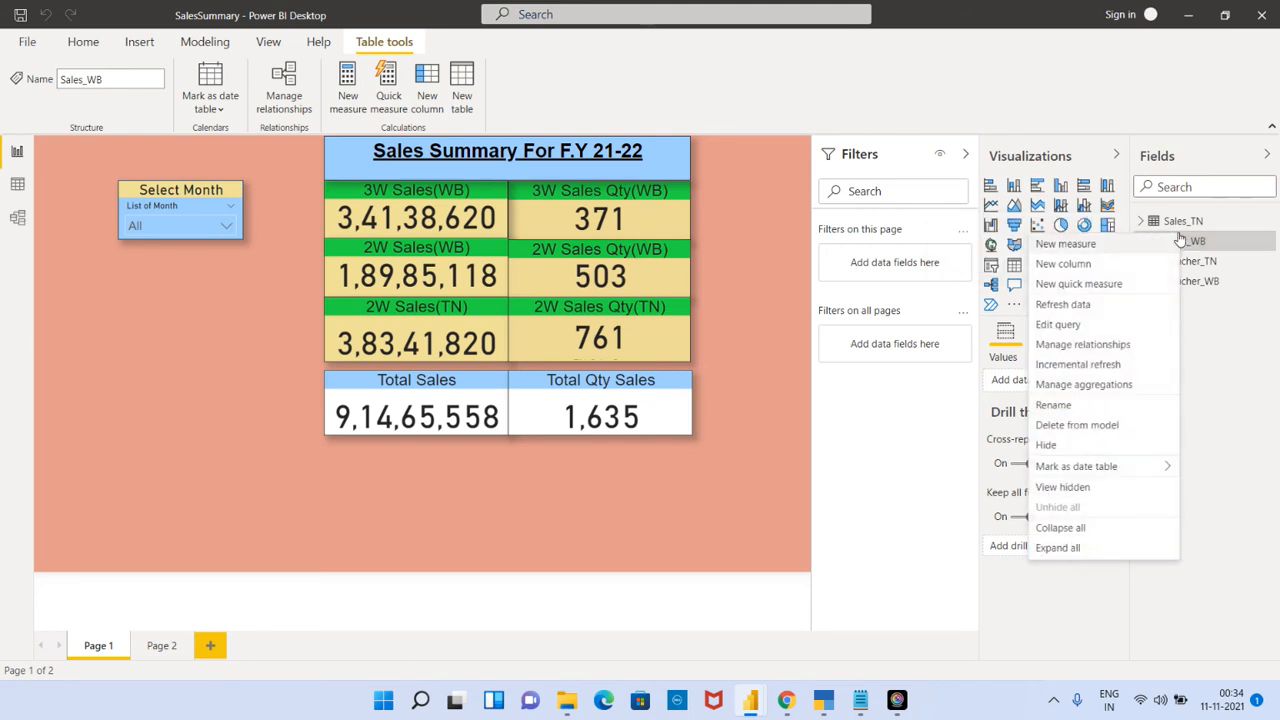
click(1079, 309)
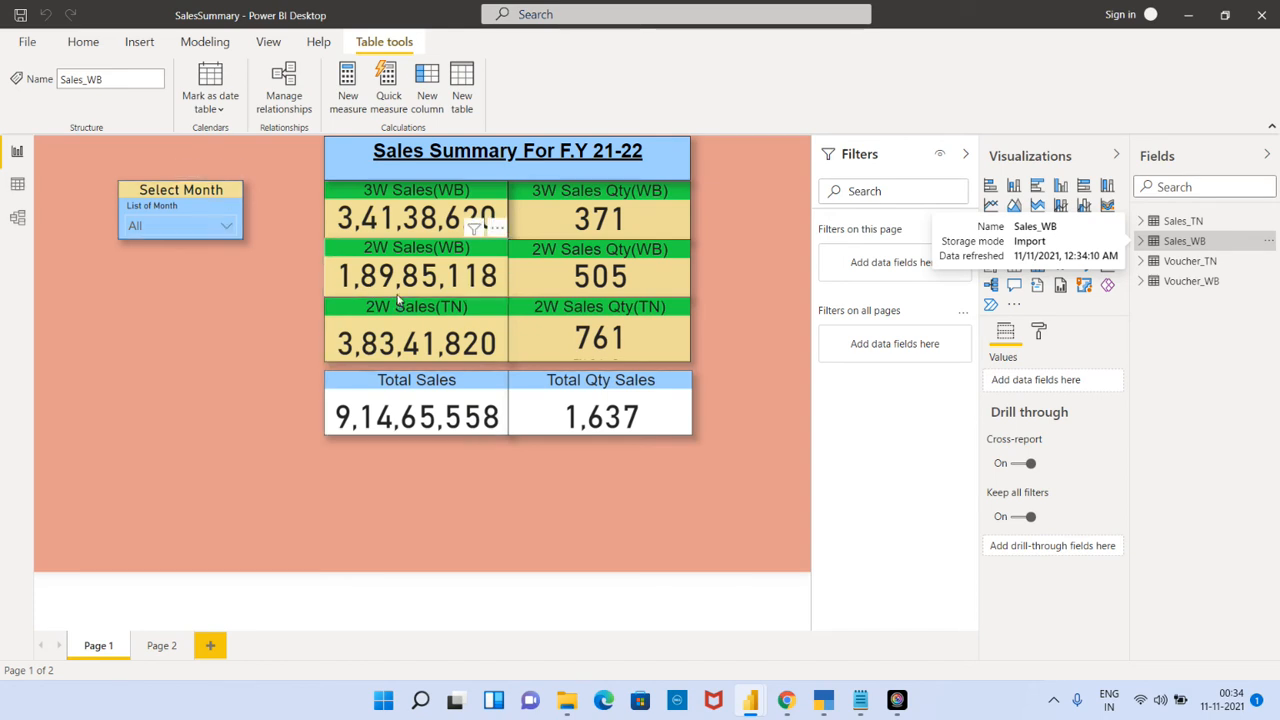
Step: Look over the refreshed sales cards and the Sales_TN table data, ending back in the report view
mouse_move(391, 293)
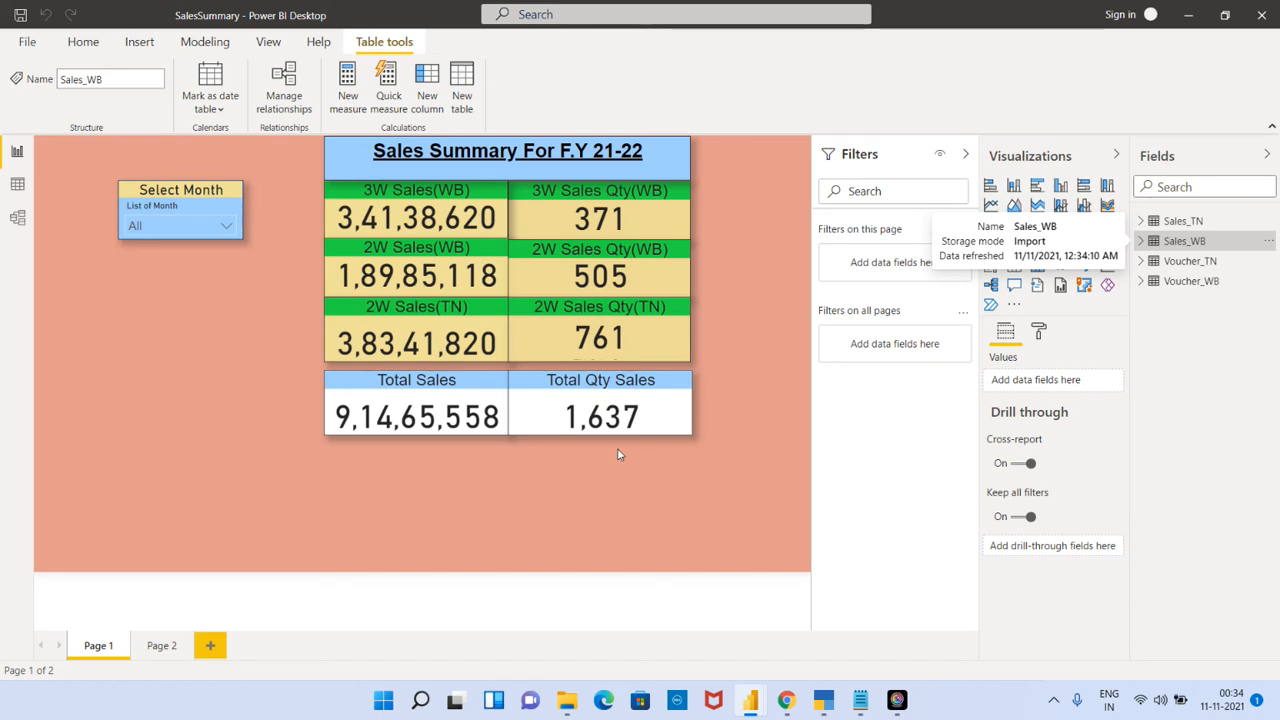
click(17, 183)
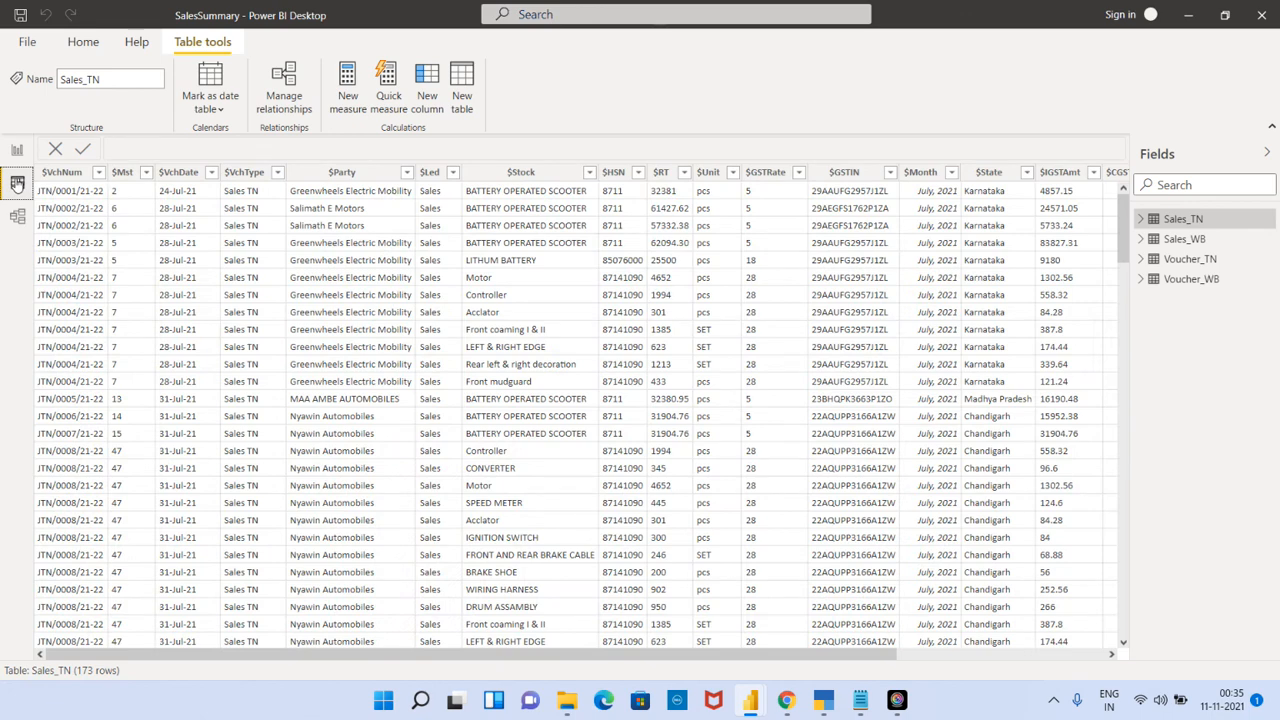
click(17, 151)
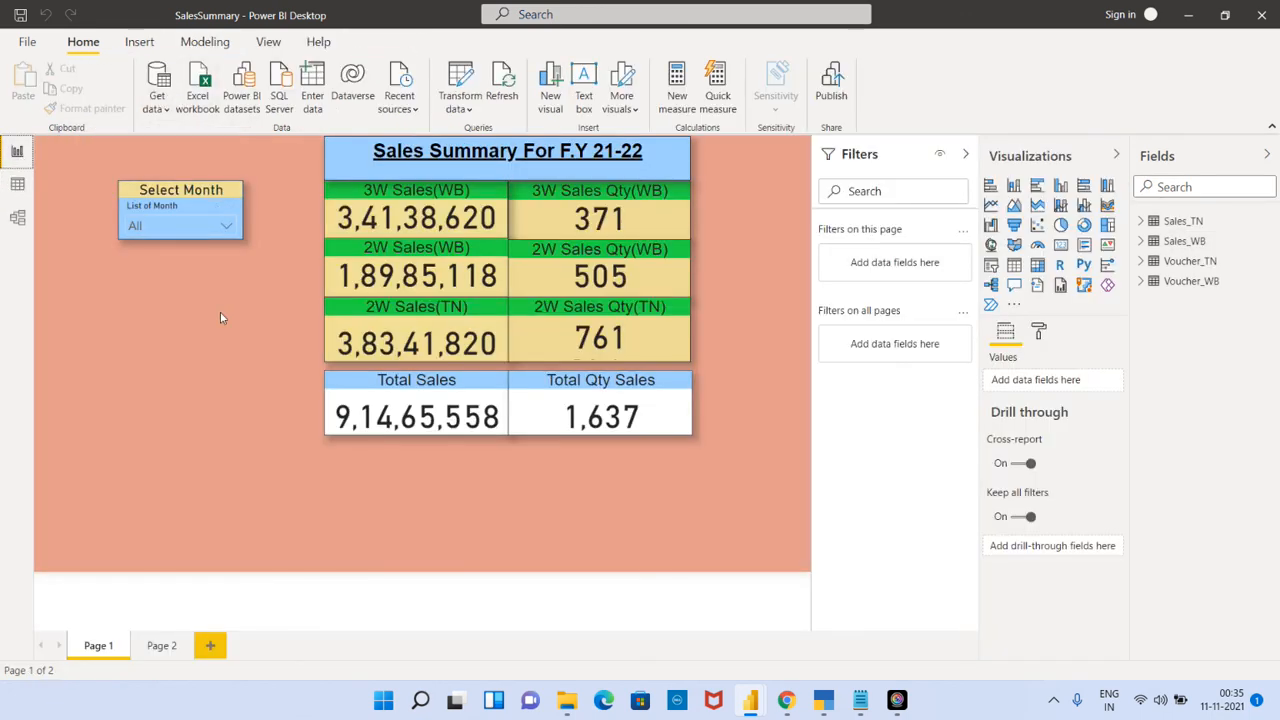
Step: Find the ODBC connector among the data sources and connect to the TallyODBC64_9000 data source
click(160, 104)
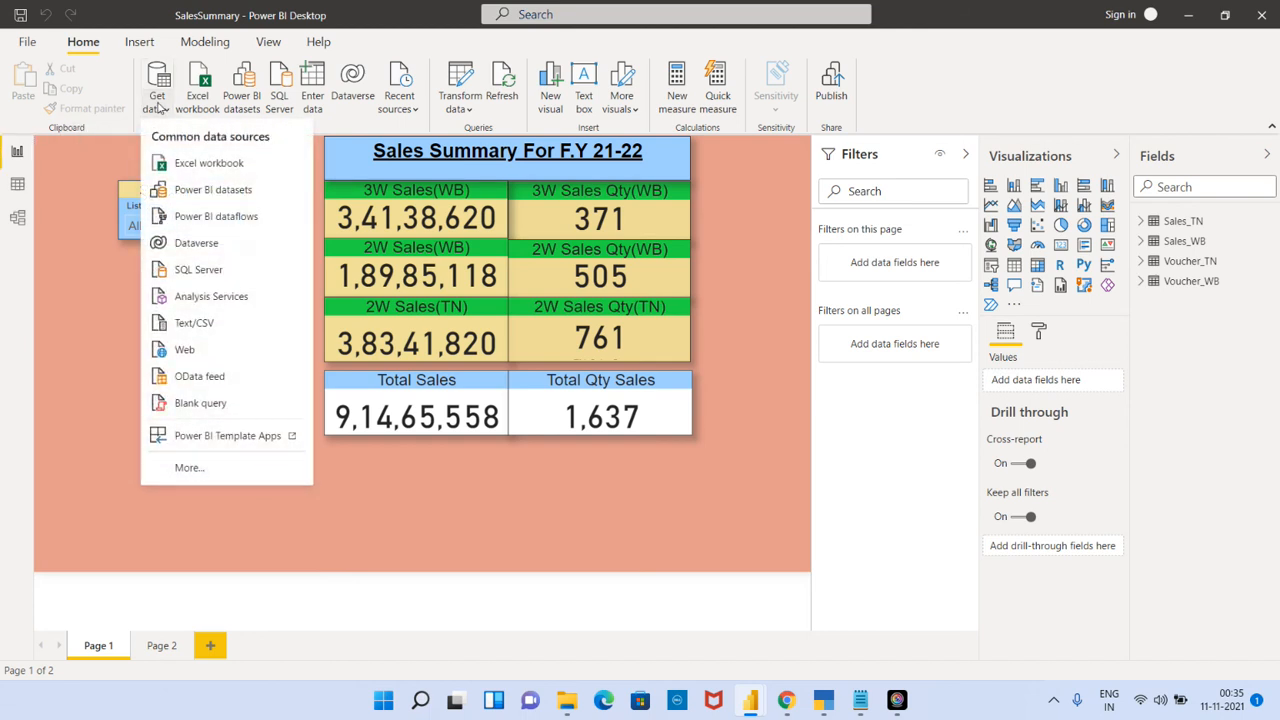
click(188, 468)
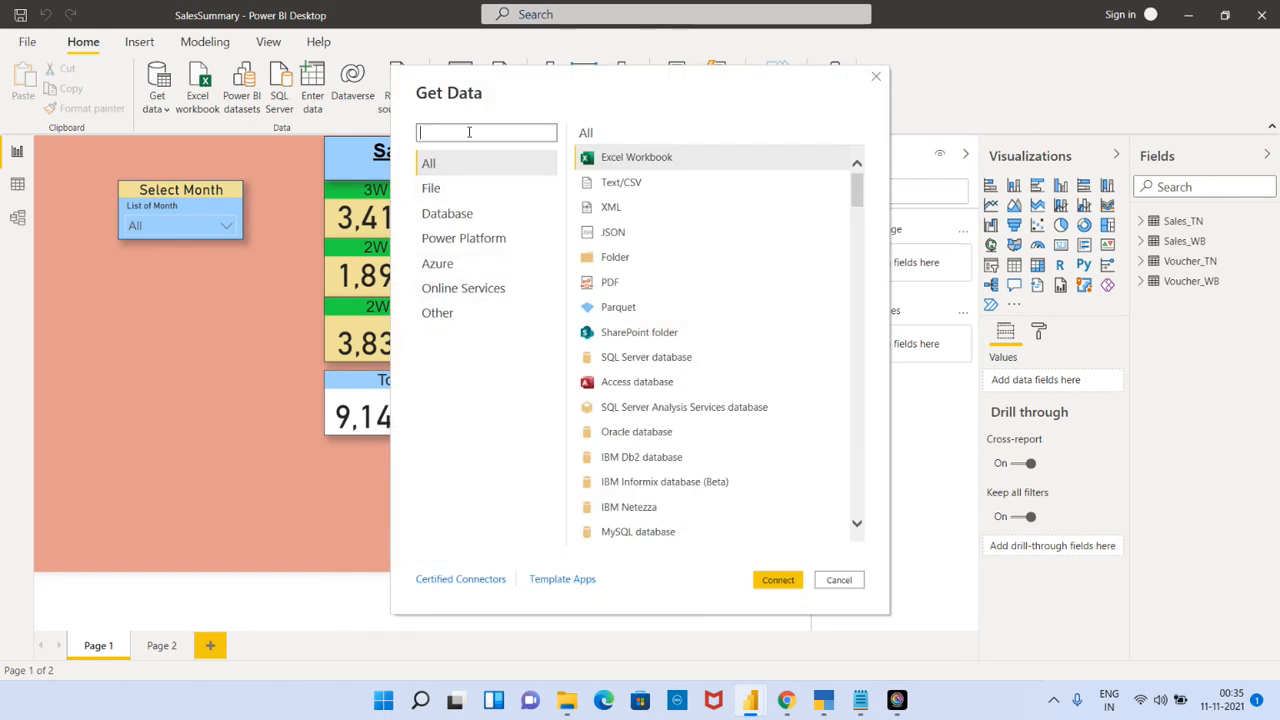
text(odb)
click(615, 161)
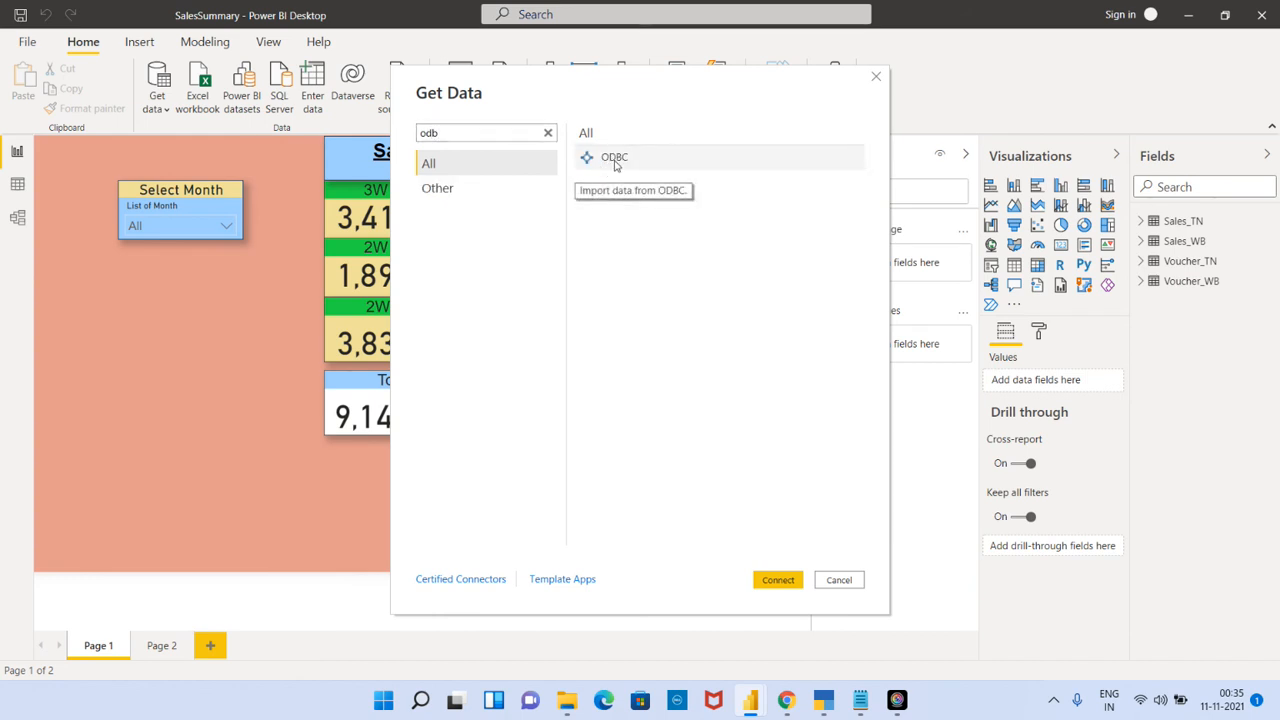
click(777, 581)
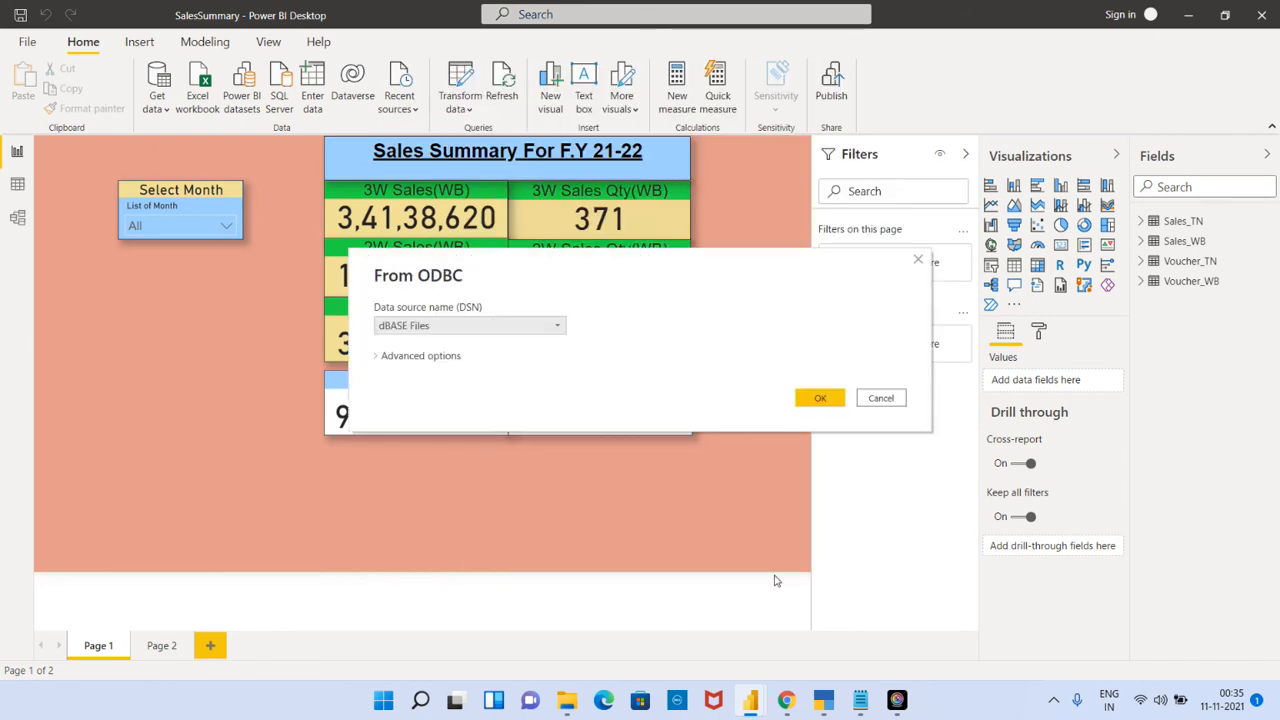
click(560, 330)
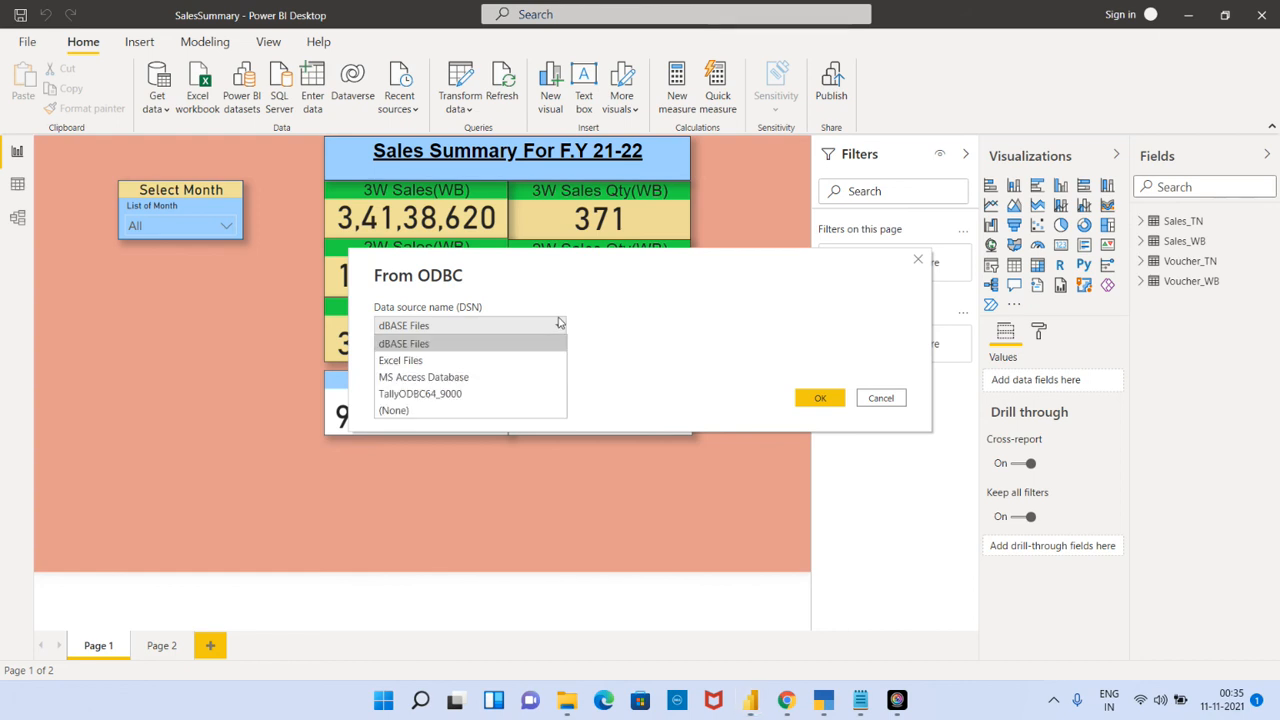
click(446, 398)
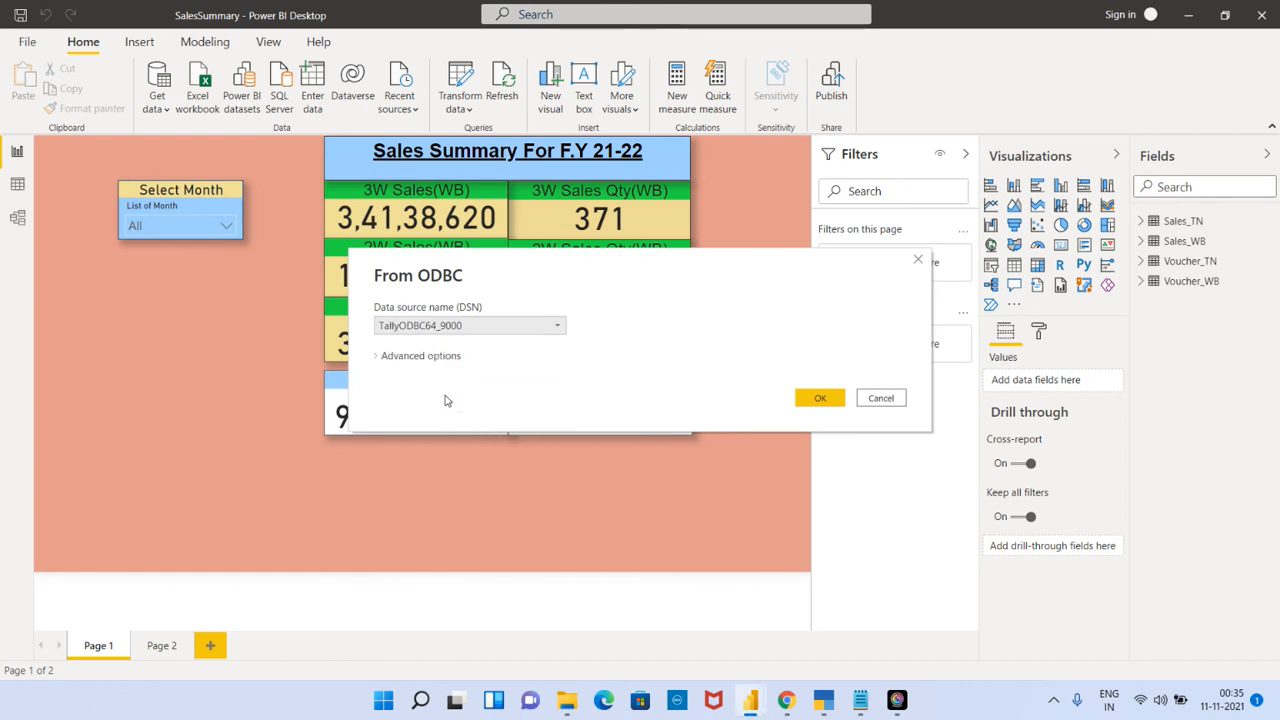
click(831, 400)
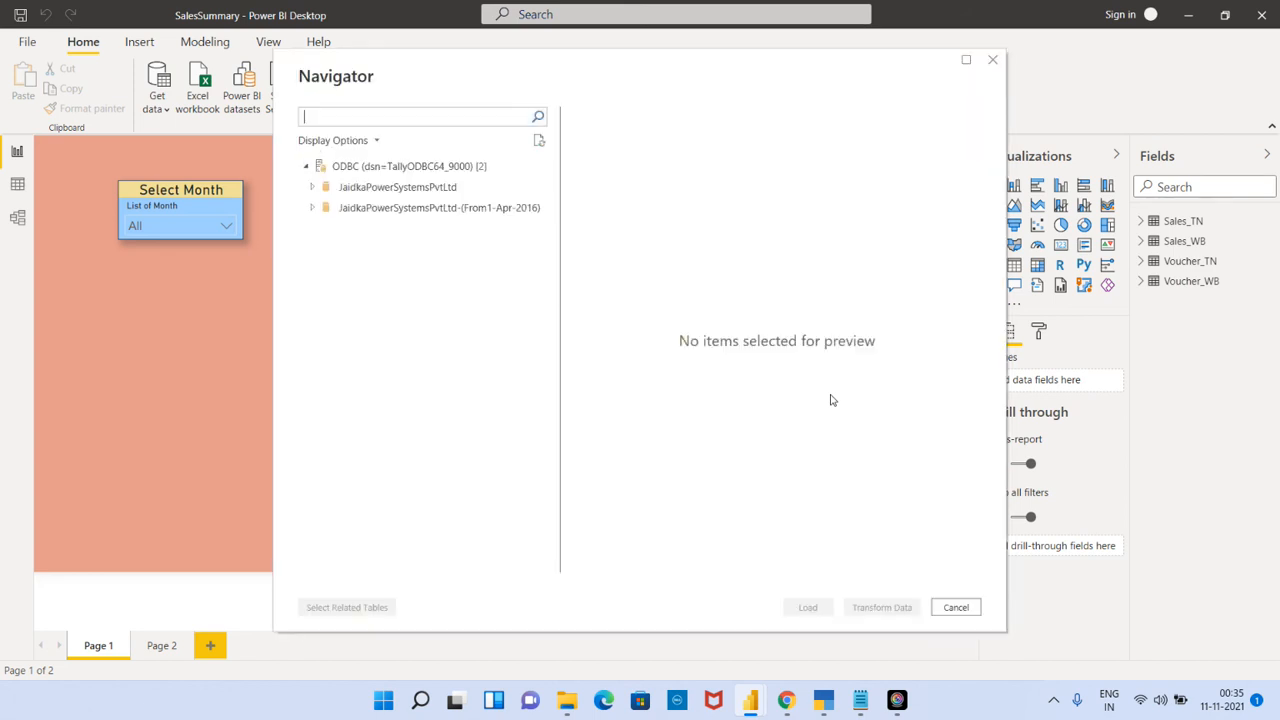
Step: Browse the tables in the Jps folder of the JaidkaPowerSystemsPvtLtd-(From1-Apr-2016) database and close the Navigator without loading anything
click(325, 211)
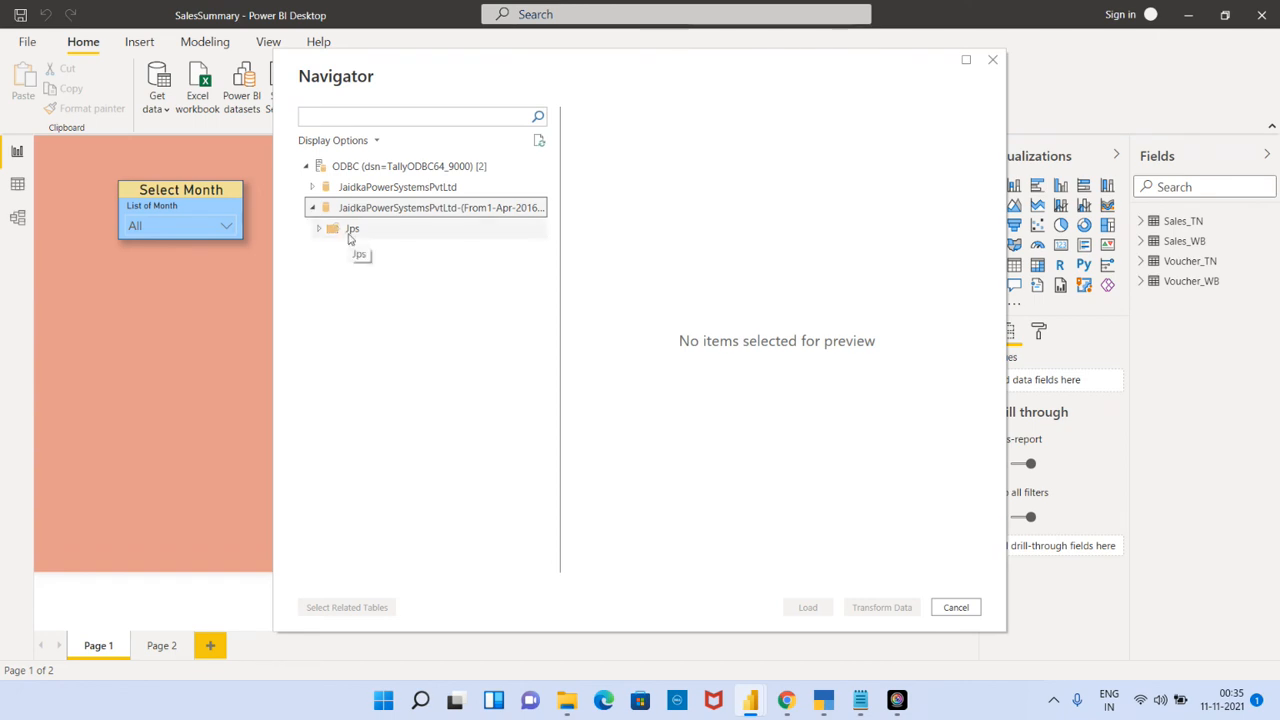
click(350, 236)
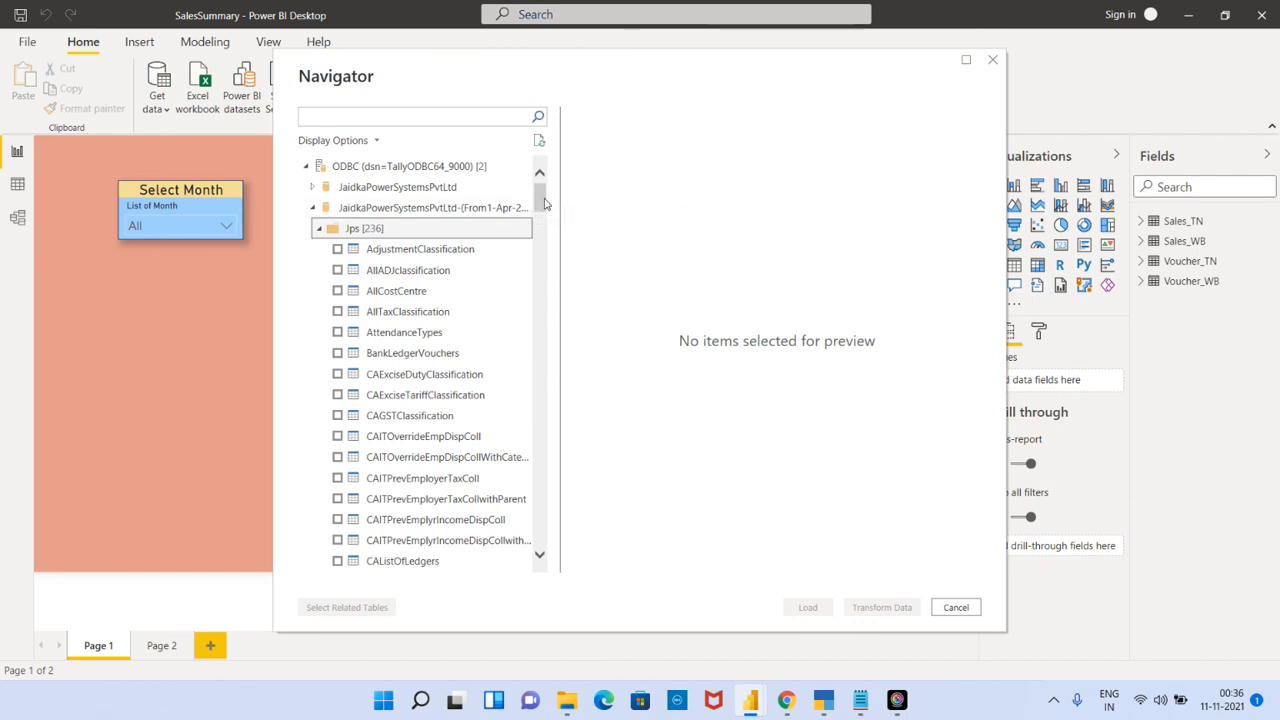
drag(545, 203, 554, 540)
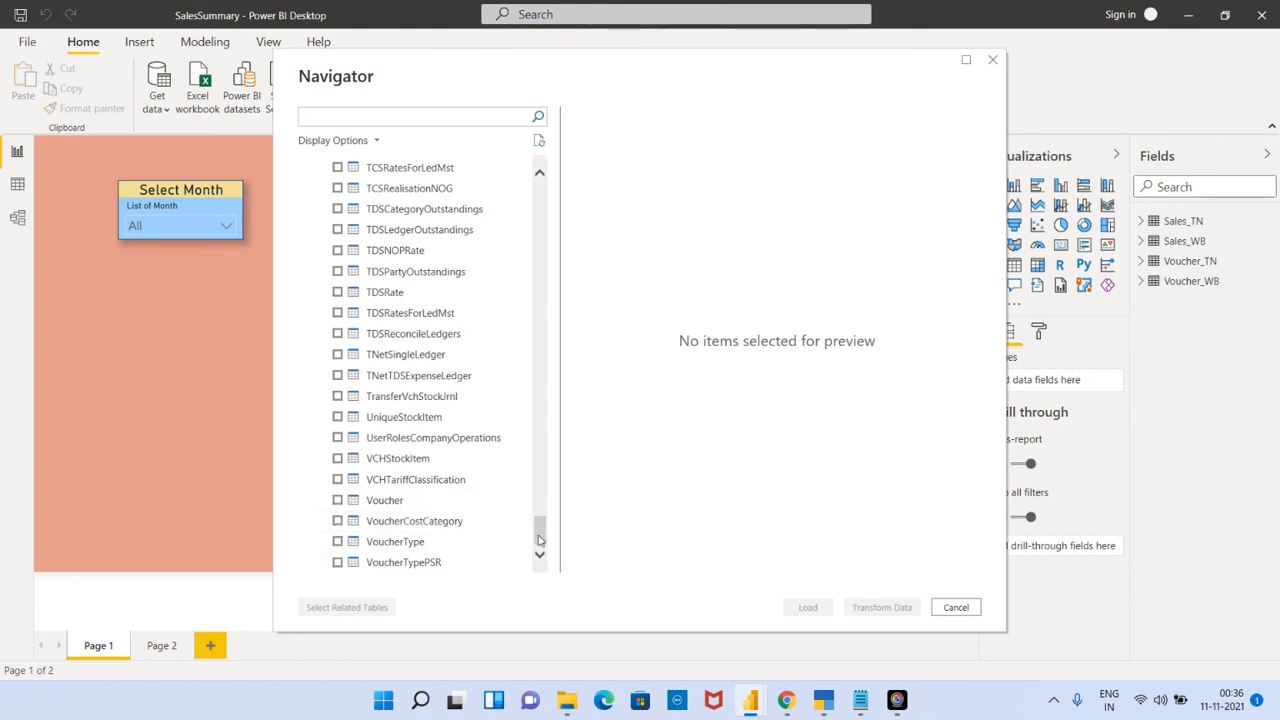
mouse_move(539, 540)
mouse_down()
mouse_move(539, 450)
mouse_move(539, 531)
mouse_up()
click(993, 62)
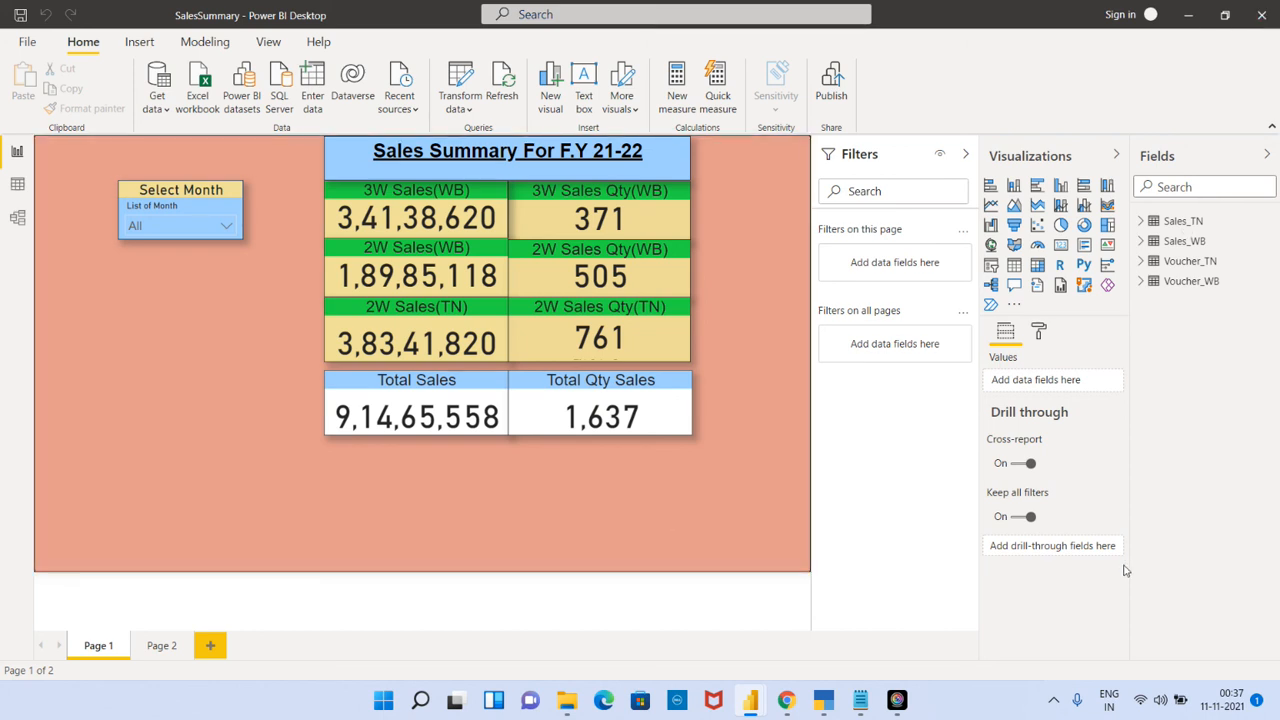
click(893, 710)
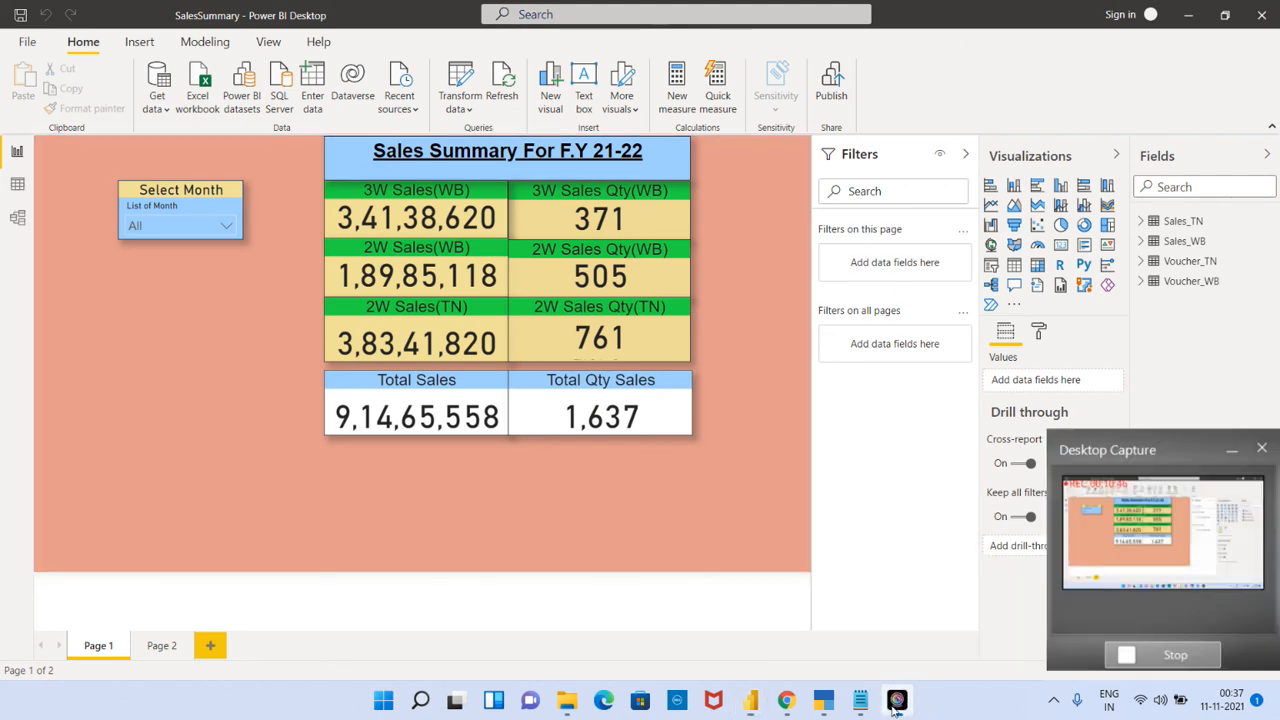